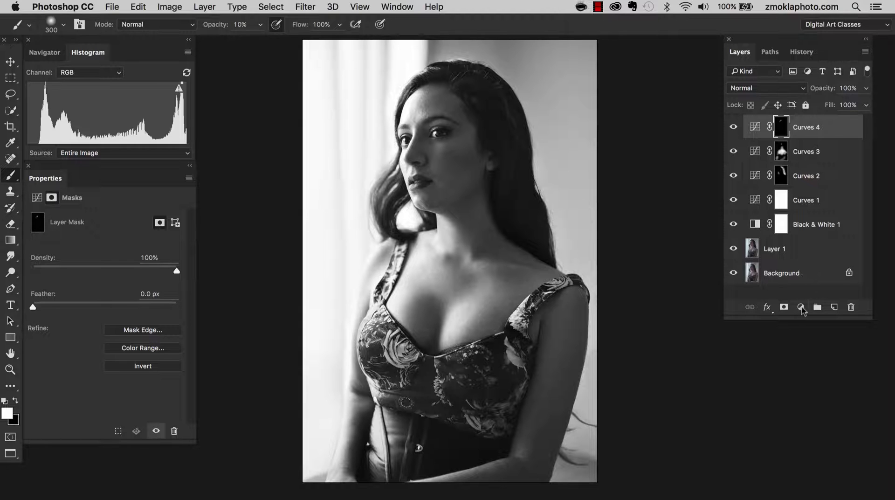
Step: Add a Curves adjustment layer above all others, move its black point to input 16, and compare before and after
{"action": "left_click", "coordinate": [801, 307]}
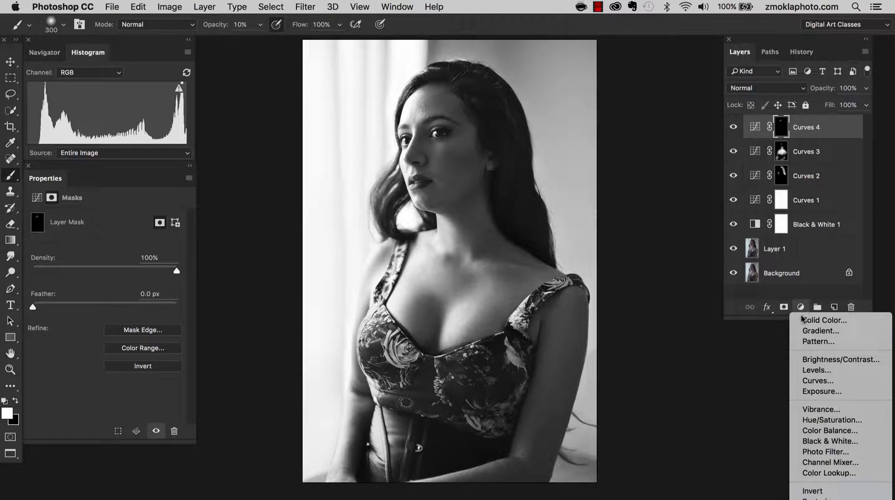
{"action": "left_click", "coordinate": [819, 381]}
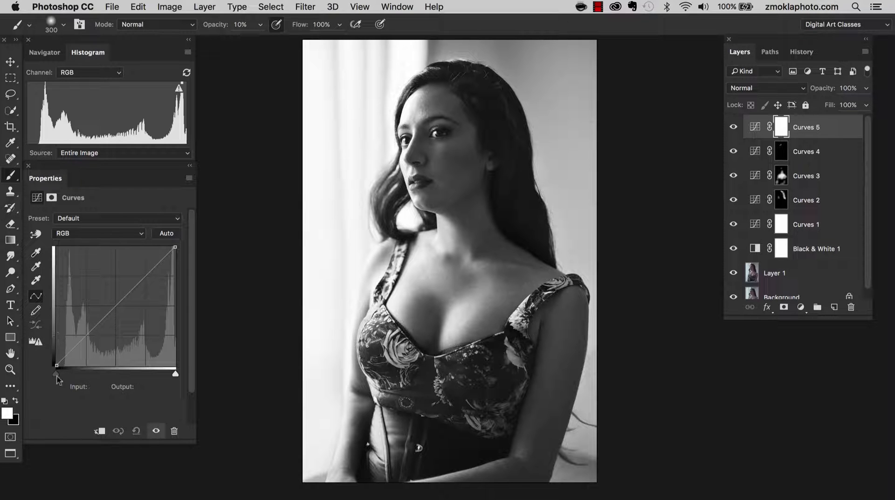
{"action": "left_click_drag", "start_coordinate": [57, 379], "coordinate": [63, 373]}
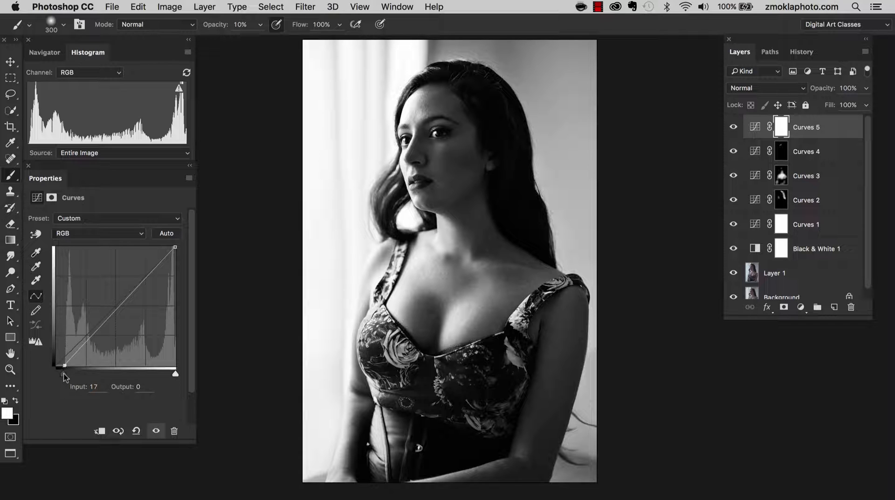
{"action": "left_click_drag", "start_coordinate": [63, 377], "coordinate": [63, 378]}
{"action": "left_click", "coordinate": [733, 128]}
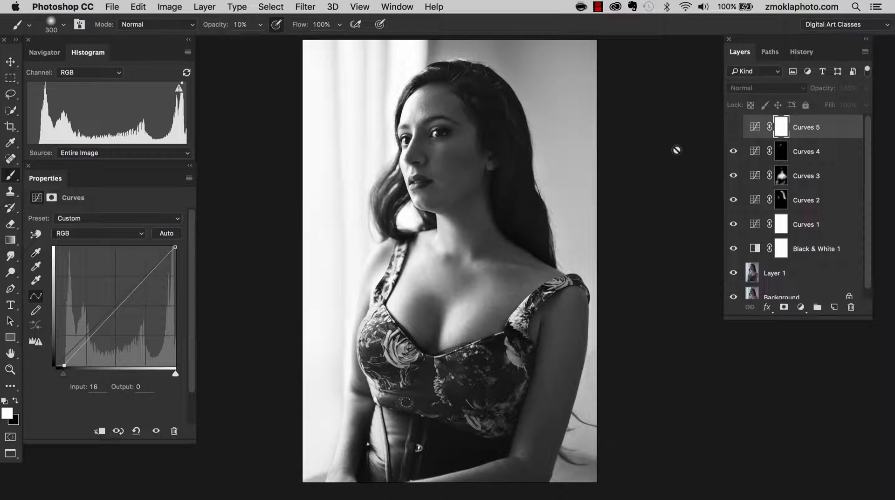
{"action": "left_click", "coordinate": [732, 127]}
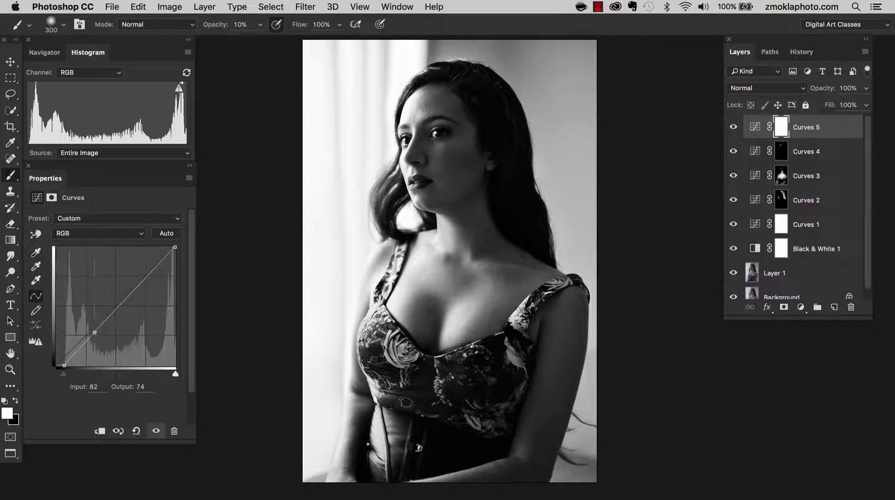
Step: Add a shadow point to the new curve at input 87, output 74, and compare the image with and without the layer
{"action": "left_click_drag", "start_coordinate": [89, 332], "coordinate": [97, 330]}
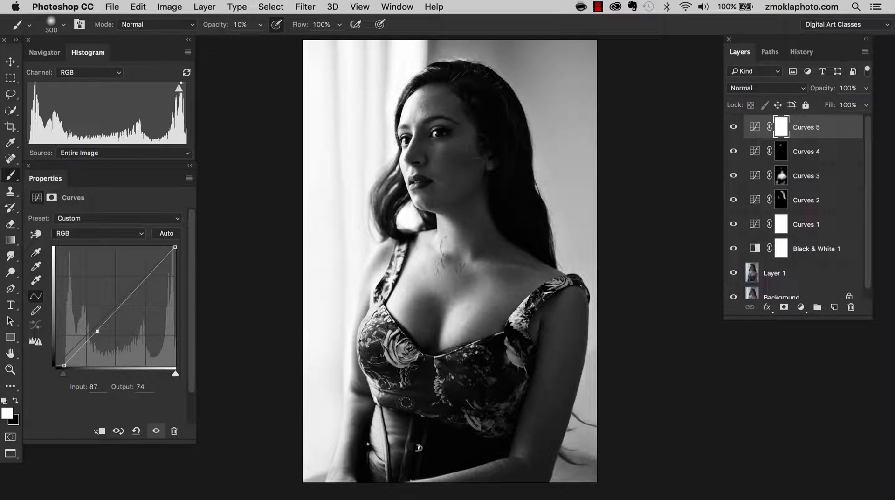
{"action": "left_click", "coordinate": [733, 126]}
{"action": "left_click", "coordinate": [733, 127]}
Step: Paint black over the head area on the Curves 5 mask with an 1800 px brush at 50% opacity, and compare before and after
{"action": "left_click", "coordinate": [781, 132]}
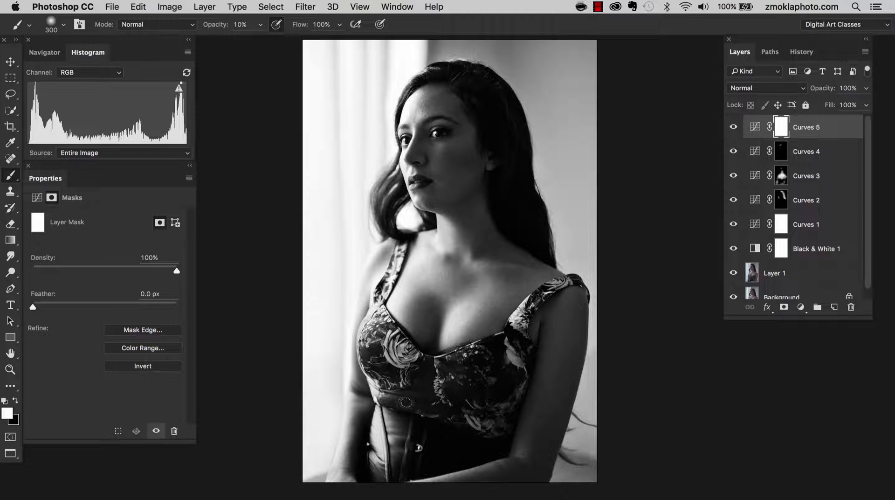
{"action": "key", "text": "x"}
{"action": "key", "text": "bracketright"}
{"action": "key", "text": "bracketright"}
{"action": "key", "text": "bracketright"}
{"action": "key", "text": "bracketright"}
{"action": "key", "text": "bracketright"}
{"action": "key", "text": "bracketright"}
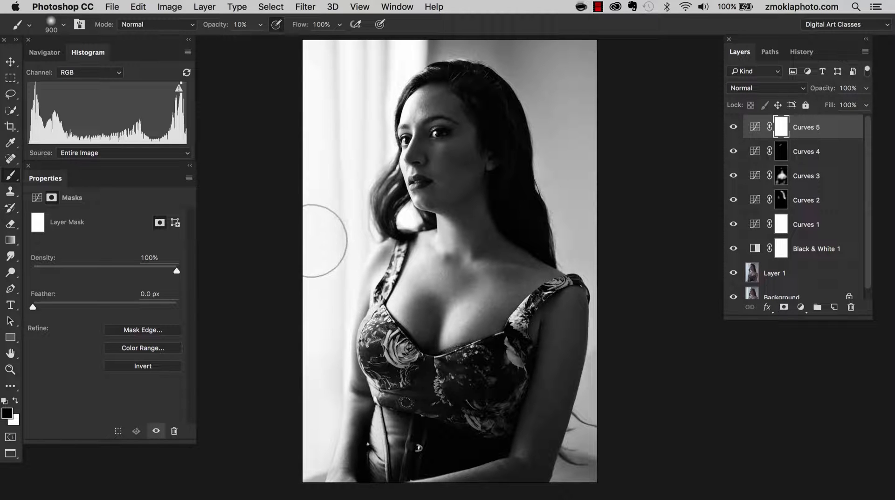
{"action": "key", "text": "bracketright"}
{"action": "key", "text": "bracketright"}
{"action": "key", "text": "bracketright"}
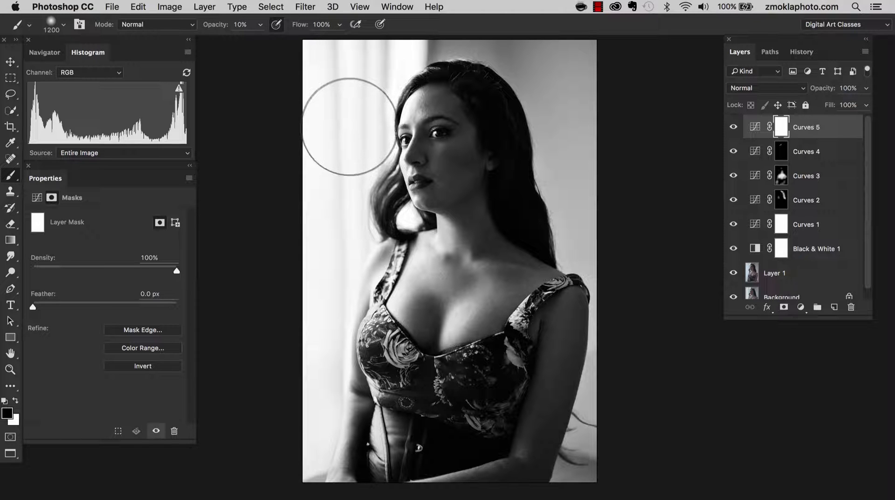
{"action": "key", "text": "5"}
{"action": "key", "text": "bracketright"}
{"action": "key", "text": "bracketright"}
{"action": "key", "text": "bracketright"}
{"action": "key", "text": "bracketright"}
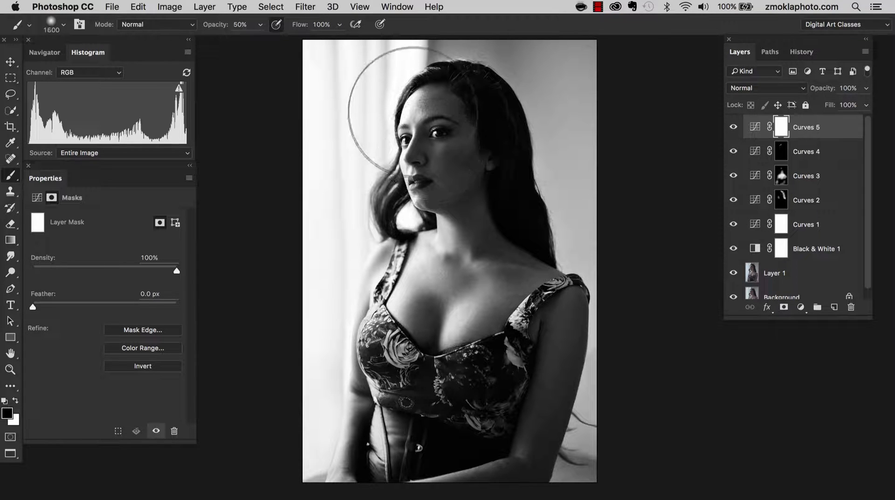
{"action": "key", "text": "bracketright"}
{"action": "key", "text": "bracketright"}
{"action": "left_click", "coordinate": [431, 88]}
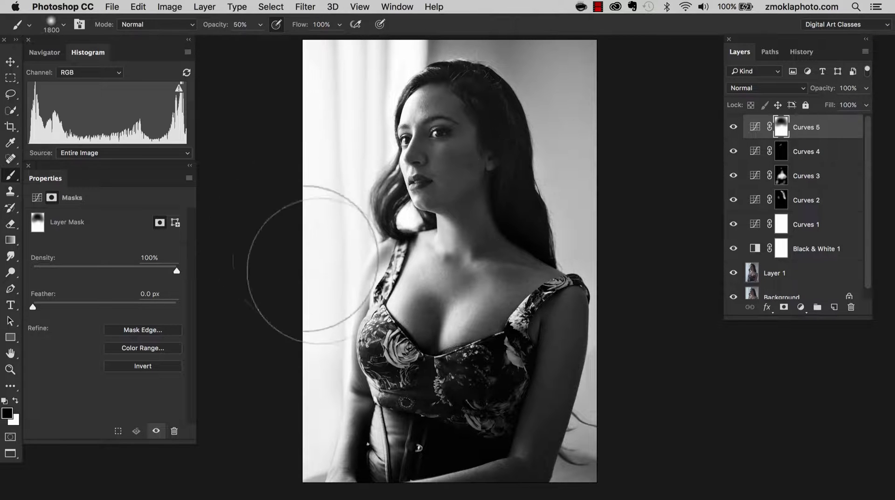
{"action": "left_click", "coordinate": [733, 128]}
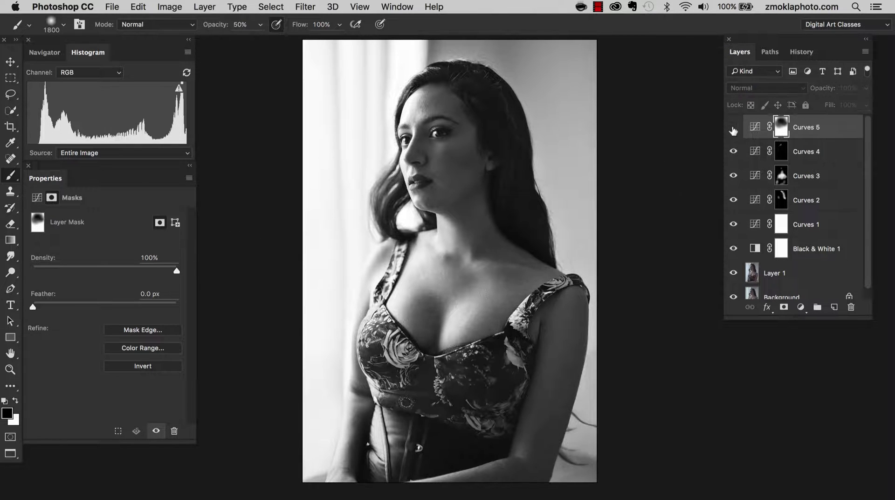
{"action": "left_click", "coordinate": [733, 128]}
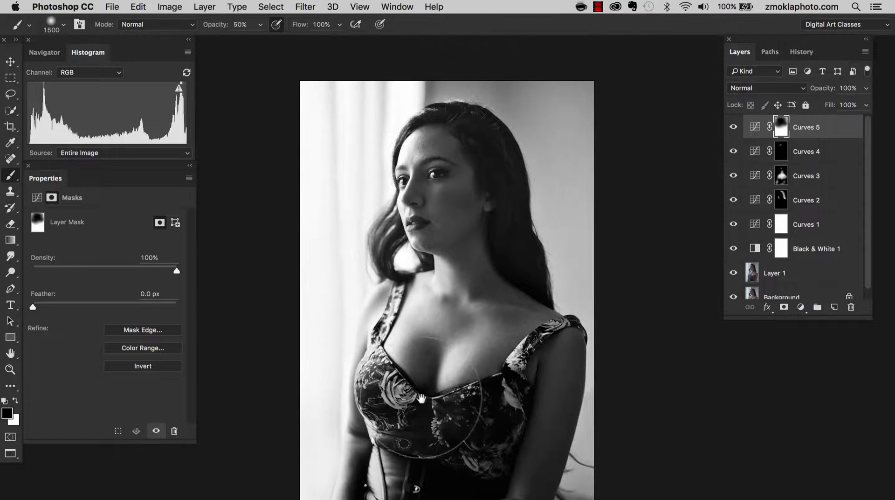
Step: Paint black softly over the forearm beside the curtain on the Curves 5 mask at 10% opacity, enlarging the brush from 500 to 800 px
{"action": "left_click_drag", "start_coordinate": [426, 400], "coordinate": [430, 323]}
{"action": "key", "text": "super+plus"}
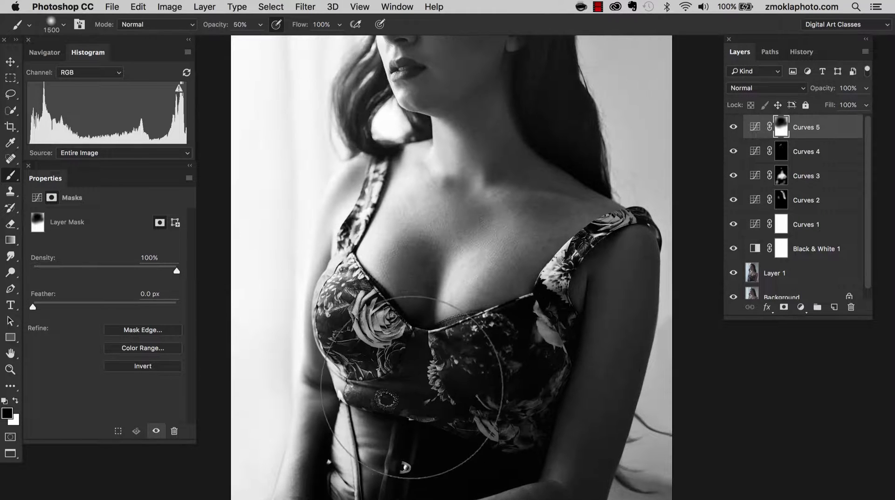
{"action": "mouse_move", "coordinate": [416, 387]}
{"action": "left_mouse_down"}
{"action": "mouse_move", "coordinate": [452, 296]}
{"action": "mouse_move", "coordinate": [460, 296]}
{"action": "left_mouse_up"}
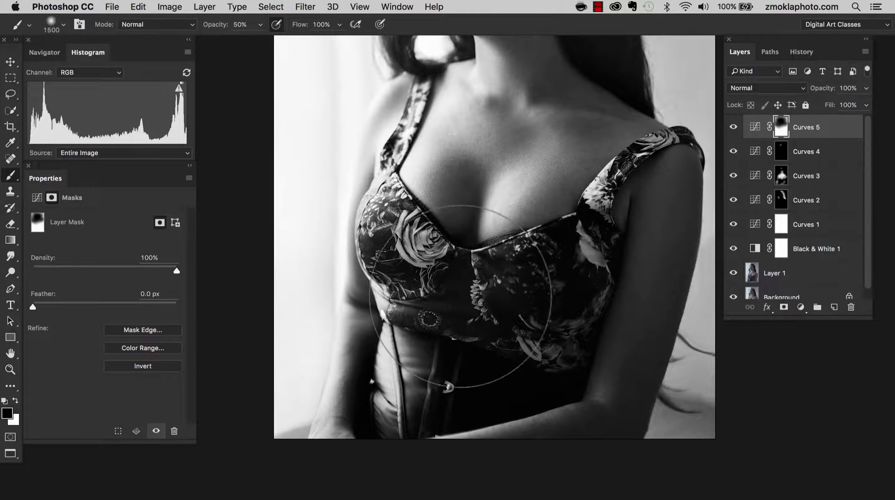
{"action": "left_click", "coordinate": [734, 128]}
{"action": "left_click", "coordinate": [734, 129]}
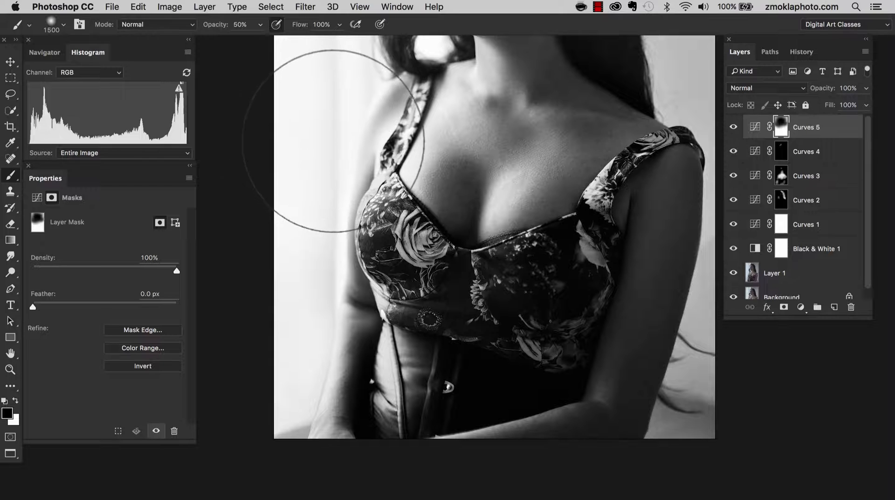
{"action": "key", "text": "1"}
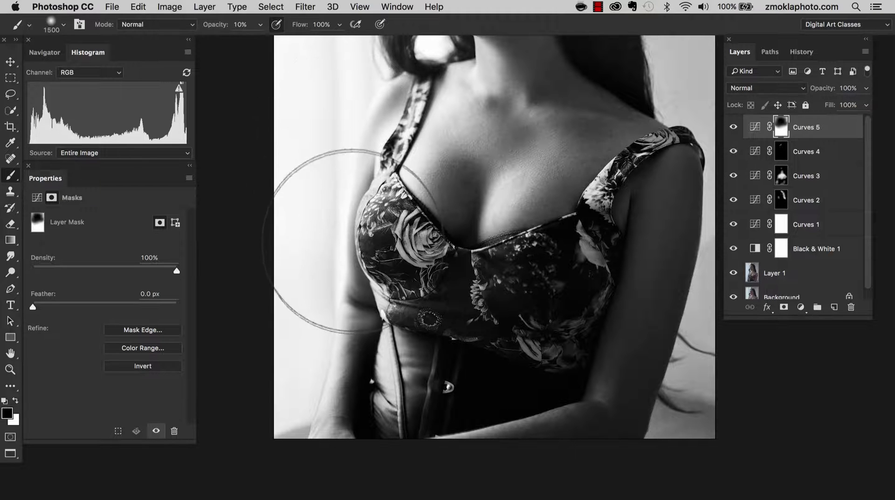
{"action": "key", "text": "bracketleft"}
{"action": "key", "text": "bracketleft"}
{"action": "key", "text": "bracketleft"}
{"action": "key", "text": "bracketleft"}
{"action": "key", "text": "bracketleft"}
{"action": "key", "text": "bracketleft"}
{"action": "key", "text": "bracketleft"}
{"action": "key", "text": "bracketleft"}
{"action": "key", "text": "bracketleft"}
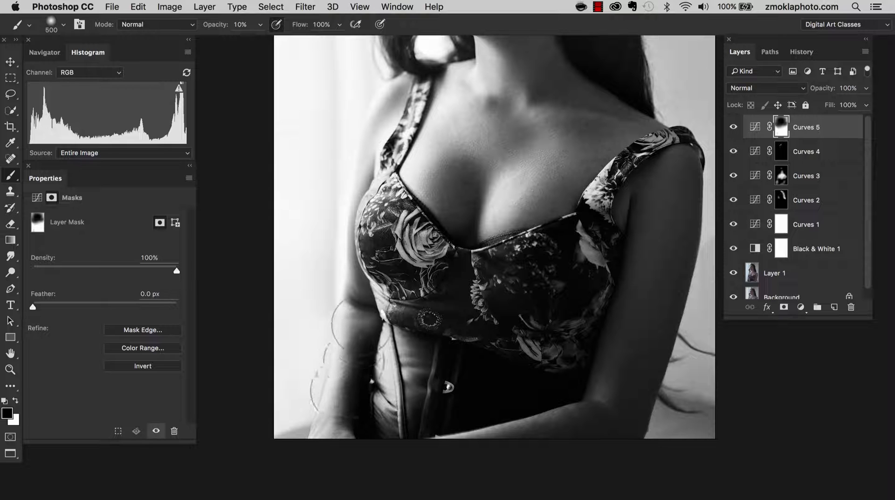
{"action": "key", "text": "bracketright"}
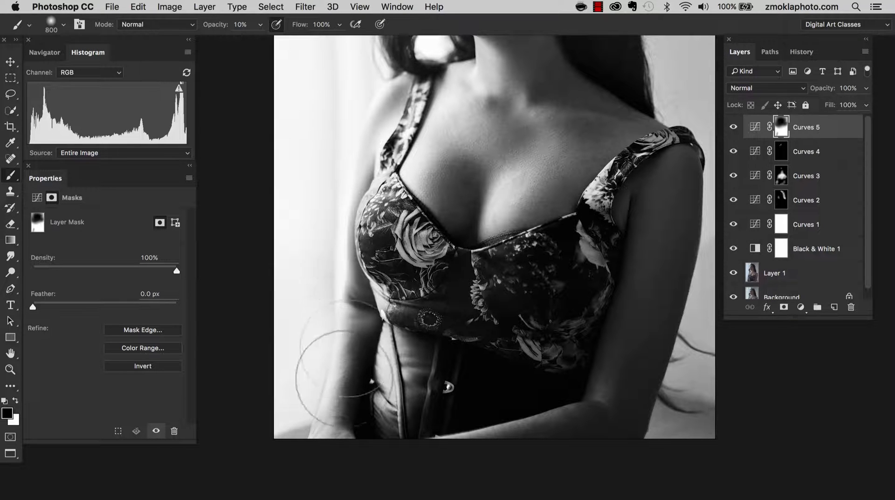
{"action": "key", "text": "bracketright"}
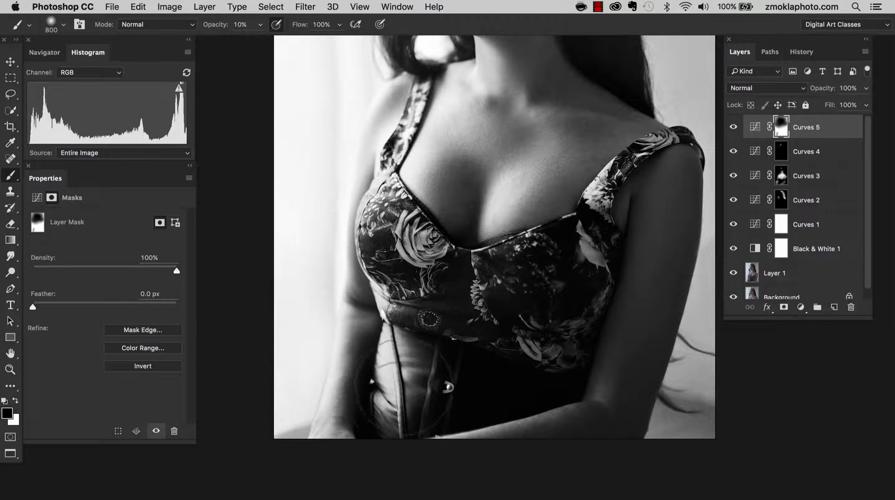
Step: Paint black over the dark waist of the dress on the Curves 5 mask with a 1000 px brush at 20% opacity, and compare the effect
{"action": "key", "text": "2"}
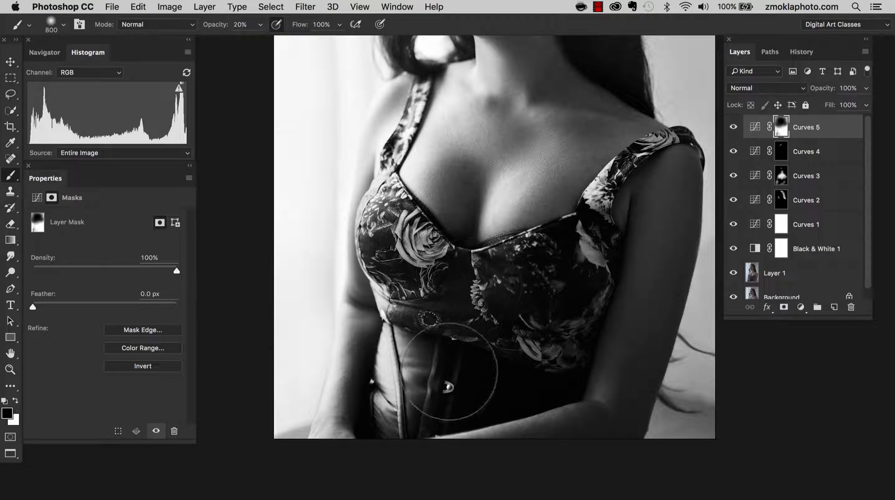
{"action": "key", "text": "bracketright"}
{"action": "key", "text": "bracketright"}
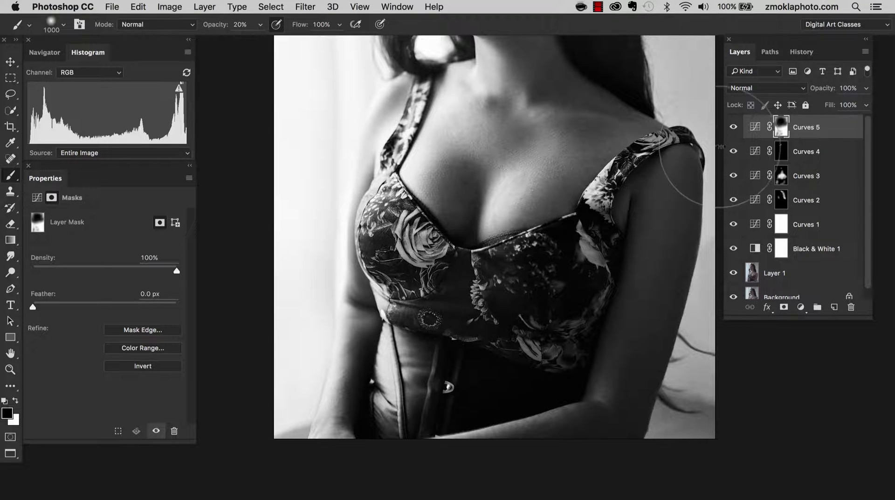
{"action": "left_click", "coordinate": [732, 129]}
{"action": "left_click", "coordinate": [732, 128]}
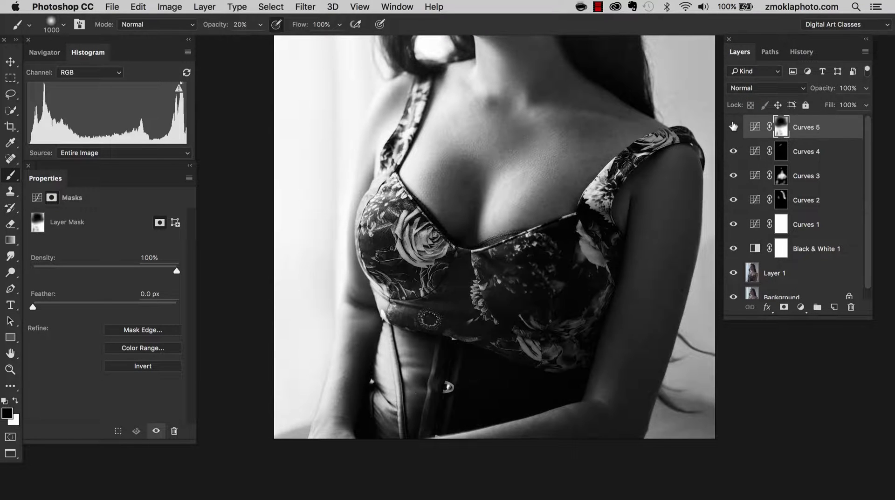
Step: Refine the Curves 5 mask over the floral bodice with a 600 px black brush at 20% opacity
{"action": "key", "text": "super+plus"}
{"action": "left_click_drag", "start_coordinate": [470, 333], "coordinate": [422, 307]}
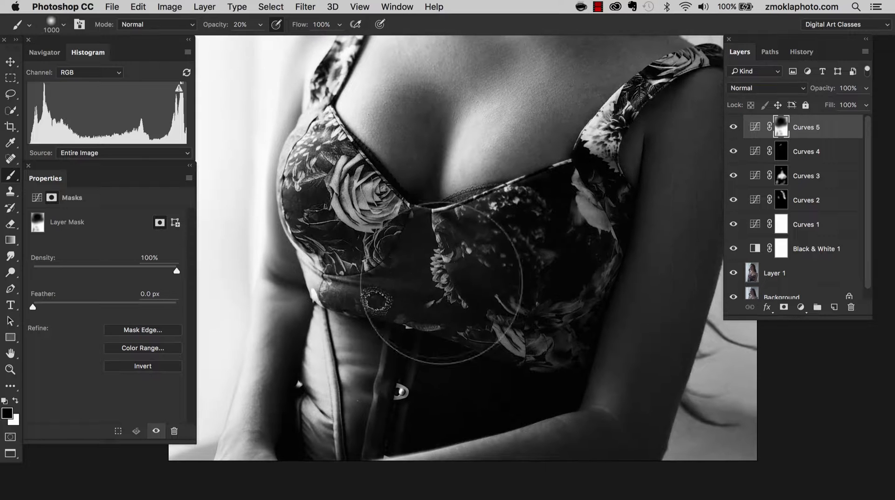
{"action": "left_click", "coordinate": [736, 131]}
{"action": "key", "text": "bracketleft"}
{"action": "key", "text": "bracketleft"}
{"action": "key", "text": "bracketleft"}
{"action": "key", "text": "bracketleft"}
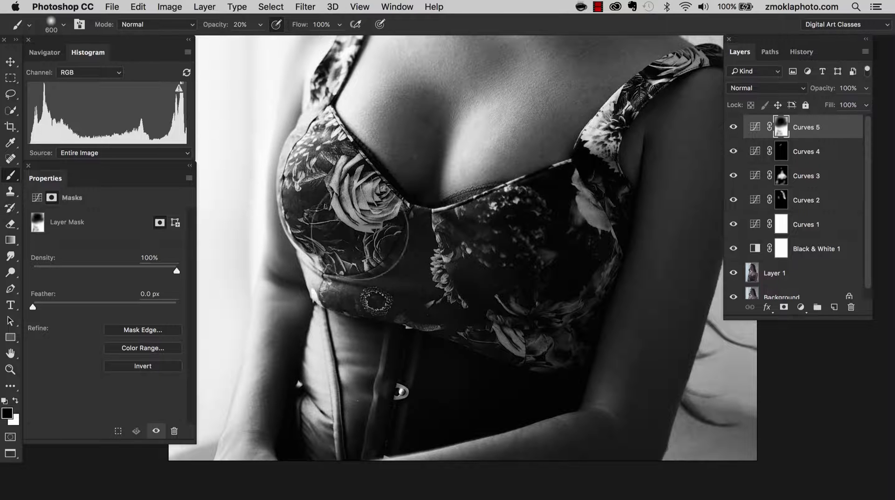
Step: Examine the whole portrait and the face up close, comparing it with the Black & White 1 layer hidden and shown
{"action": "key", "text": "super+minus"}
{"action": "key", "text": "super+minus"}
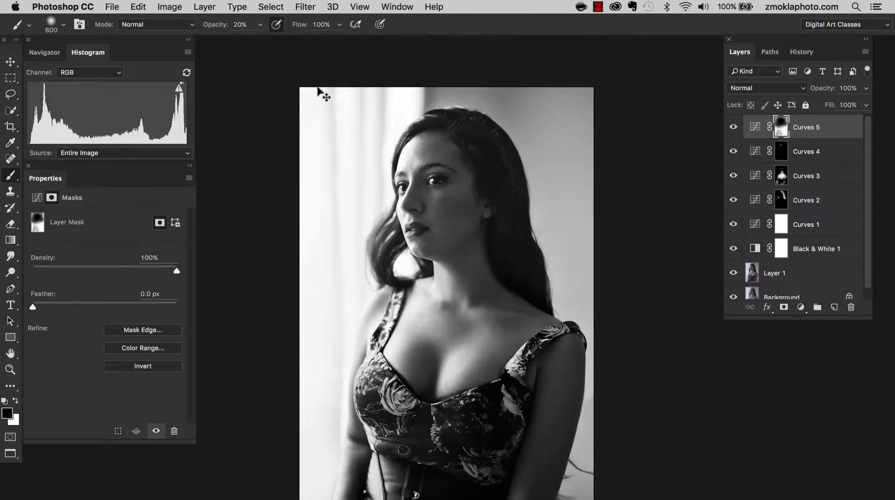
{"action": "left_click_drag", "start_coordinate": [503, 261], "coordinate": [508, 218]}
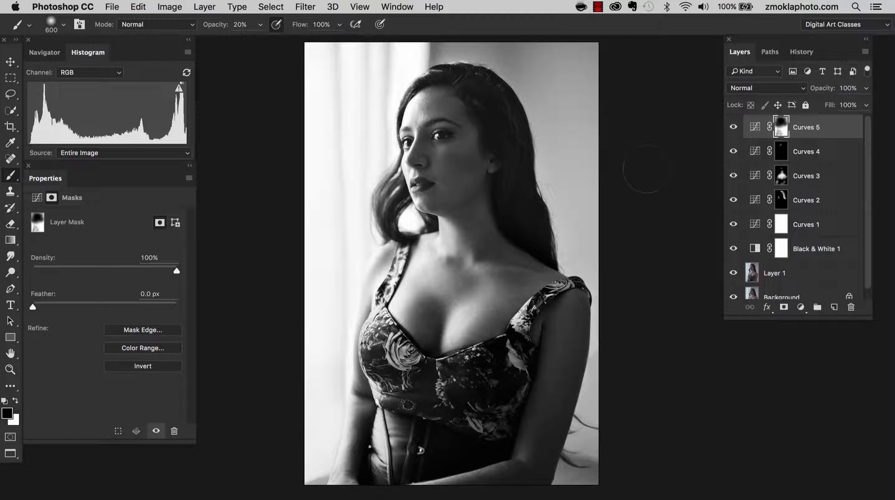
{"action": "key", "text": "super+equal"}
{"action": "key", "text": "super+equal"}
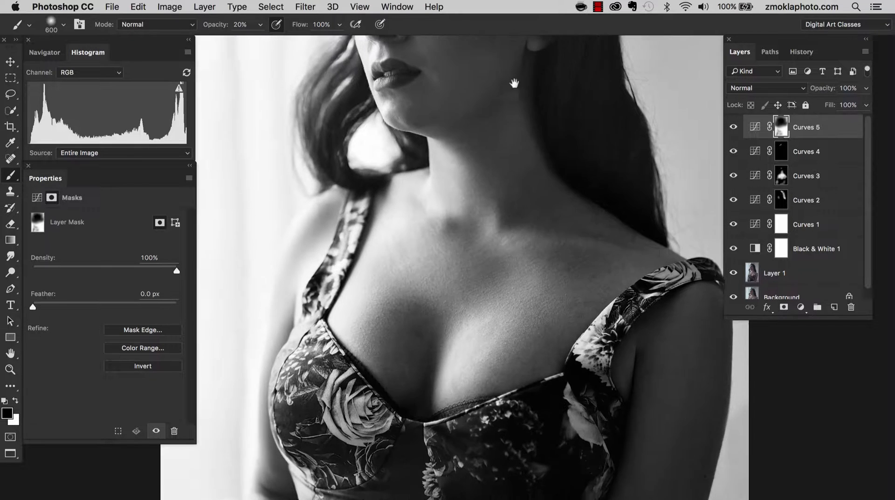
{"action": "left_click_drag", "start_coordinate": [512, 229], "coordinate": [516, 248]}
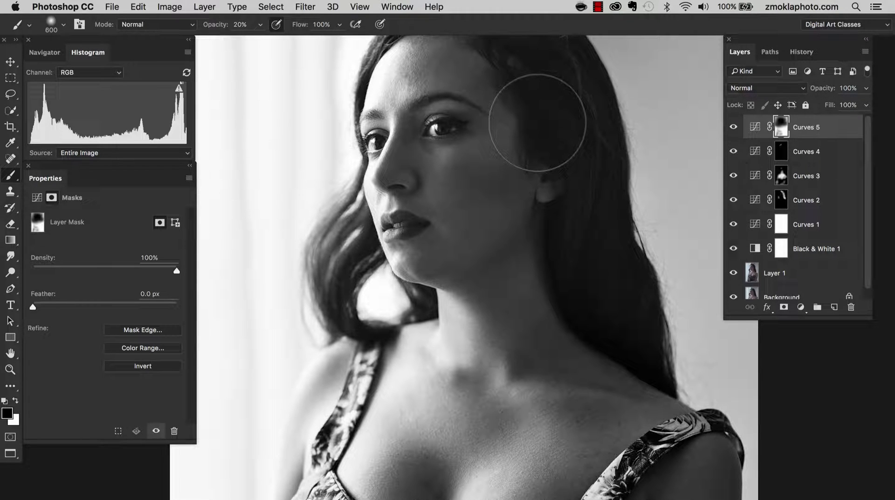
{"action": "key", "text": "super+minus"}
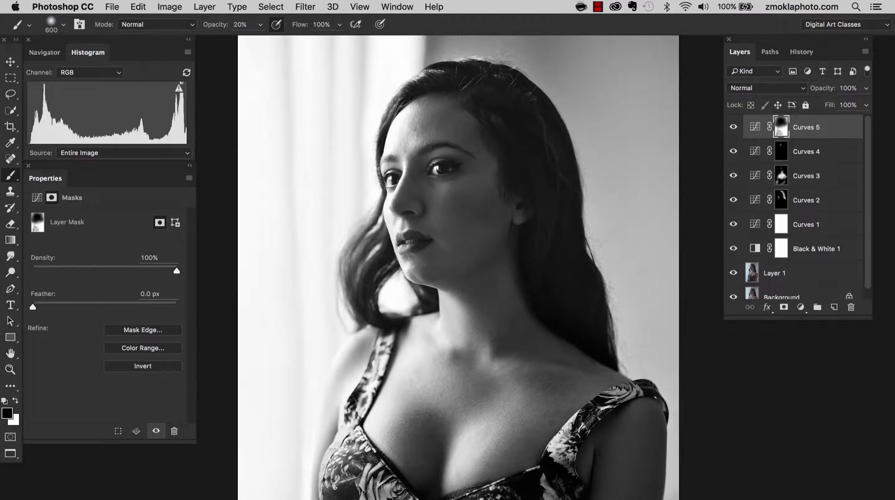
{"action": "left_click_drag", "start_coordinate": [470, 338], "coordinate": [476, 292]}
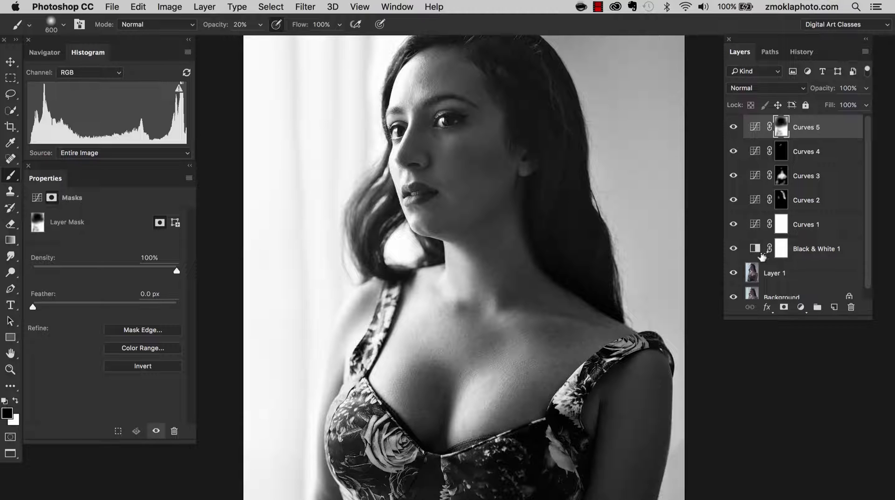
{"action": "left_click", "coordinate": [733, 249]}
{"action": "left_click", "coordinate": [733, 249]}
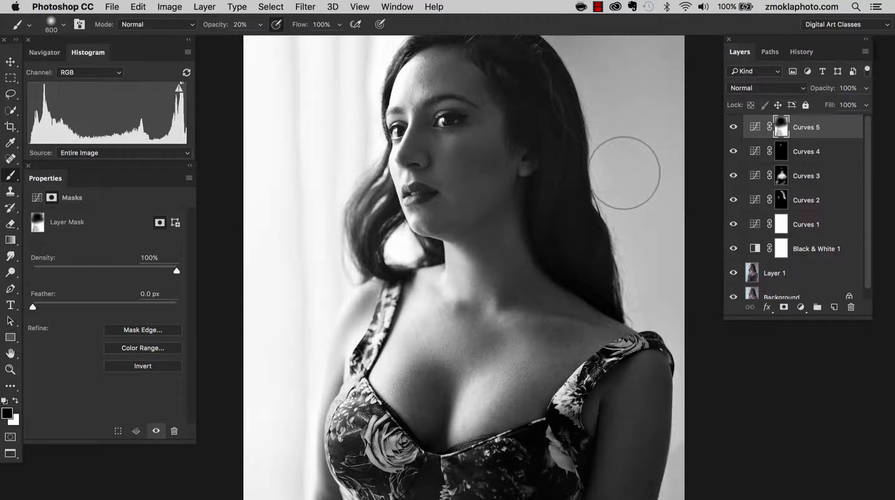
{"action": "mouse_move", "coordinate": [625, 176]}
{"action": "left_mouse_down"}
{"action": "mouse_move", "coordinate": [627, 242]}
{"action": "mouse_move", "coordinate": [629, 228]}
{"action": "left_mouse_up"}
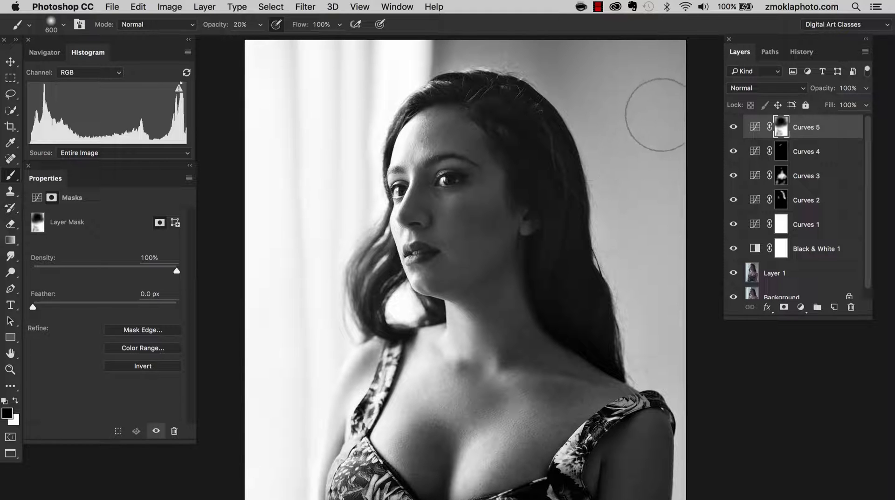
Step: Select the Curves 5 adjustment and lengthen the layer list to show the whole stack down to the Background layer
{"action": "left_click", "coordinate": [755, 130]}
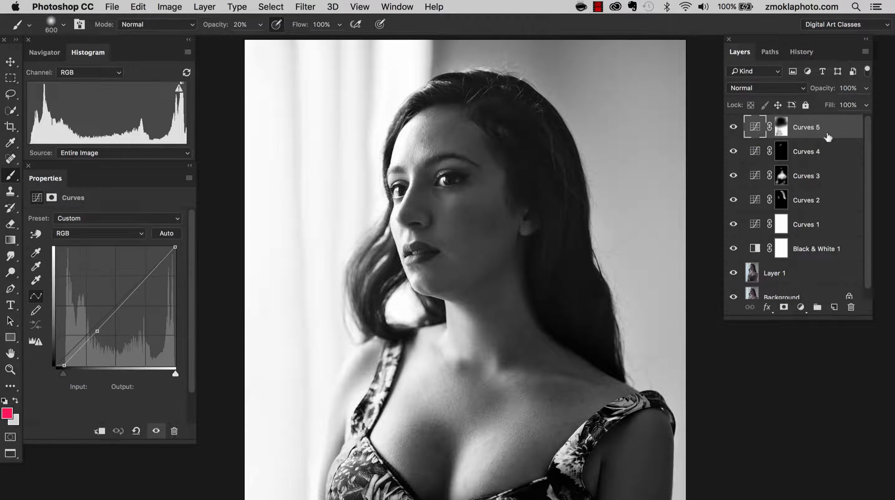
{"action": "mouse_move", "coordinate": [868, 134]}
{"action": "left_mouse_down"}
{"action": "mouse_move", "coordinate": [869, 168]}
{"action": "mouse_move", "coordinate": [867, 134]}
{"action": "left_mouse_up"}
{"action": "left_click_drag", "start_coordinate": [867, 319], "coordinate": [865, 368]}
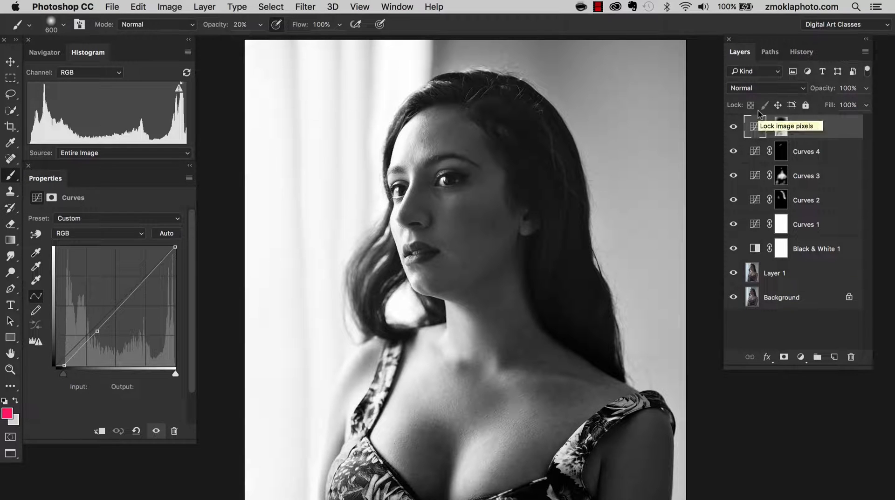
Step: Stamp all visible layers into a new merged layer above Curves 5 and compare the image with it hidden and shown
{"action": "key", "text": "super+alt+shift+e"}
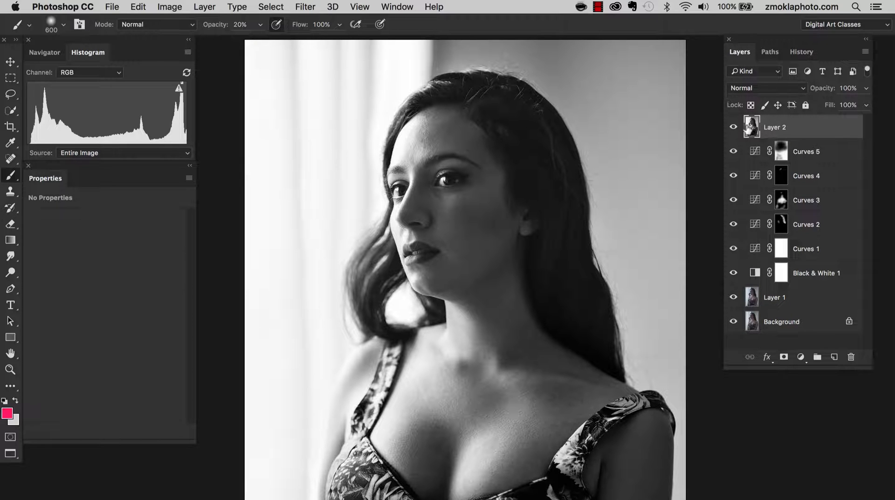
{"action": "left_click", "coordinate": [734, 127]}
{"action": "left_click", "coordinate": [734, 128]}
Step: Shift the merged Layer 2 down over the portrait to check its content, and undo the move
{"action": "key", "text": "v"}
{"action": "mouse_move", "coordinate": [465, 206]}
{"action": "left_mouse_down"}
{"action": "mouse_move", "coordinate": [278, 280]}
{"action": "mouse_move", "coordinate": [575, 175]}
{"action": "mouse_move", "coordinate": [306, 283]}
{"action": "mouse_move", "coordinate": [504, 225]}
{"action": "mouse_move", "coordinate": [472, 269]}
{"action": "mouse_move", "coordinate": [459, 243]}
{"action": "left_mouse_up"}
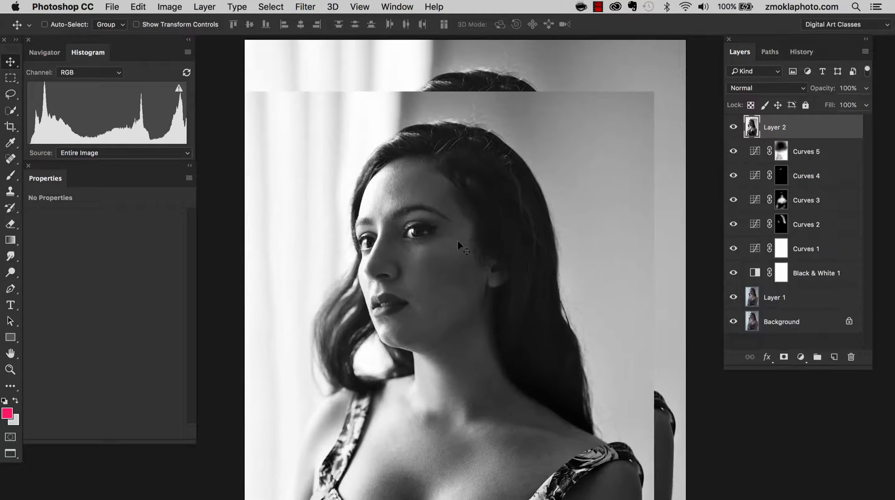
{"action": "key", "text": "super+z"}
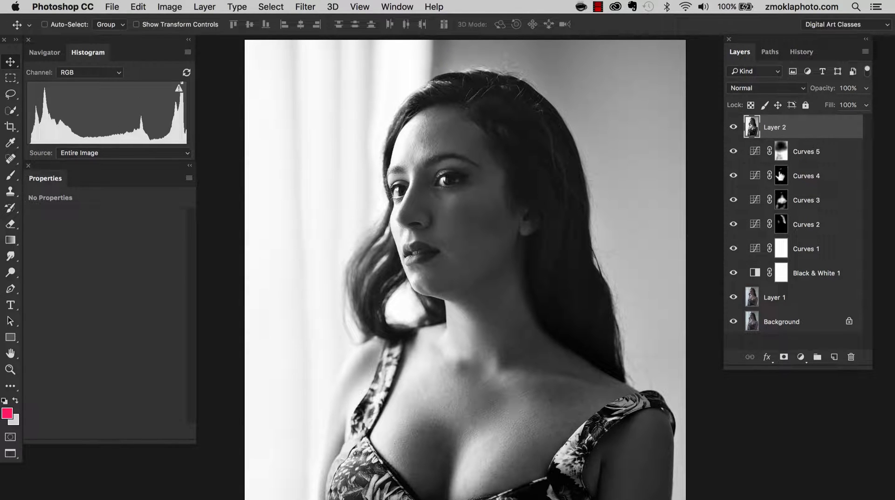
Step: With Layer 2 hidden, compare the portrait with Curves 2, Curves 3 and Curves 4 hidden and shown, and show Layer 2 again
{"action": "left_click", "coordinate": [734, 128]}
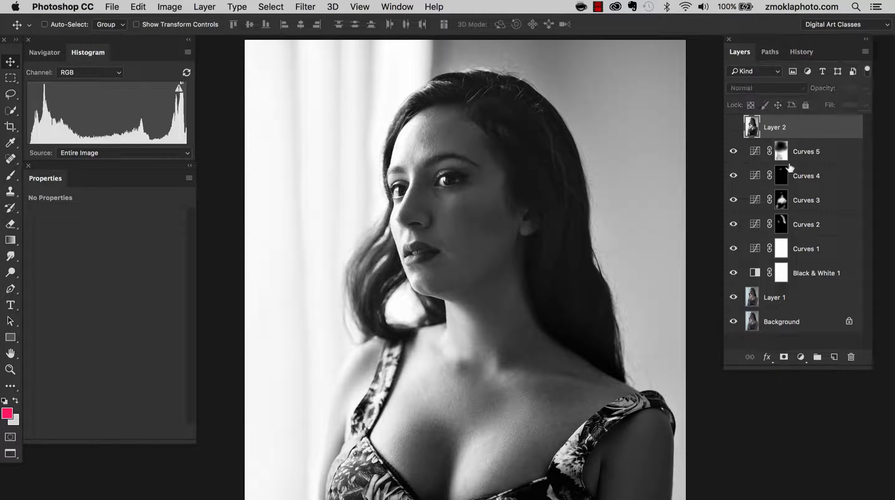
{"action": "left_click", "coordinate": [733, 224]}
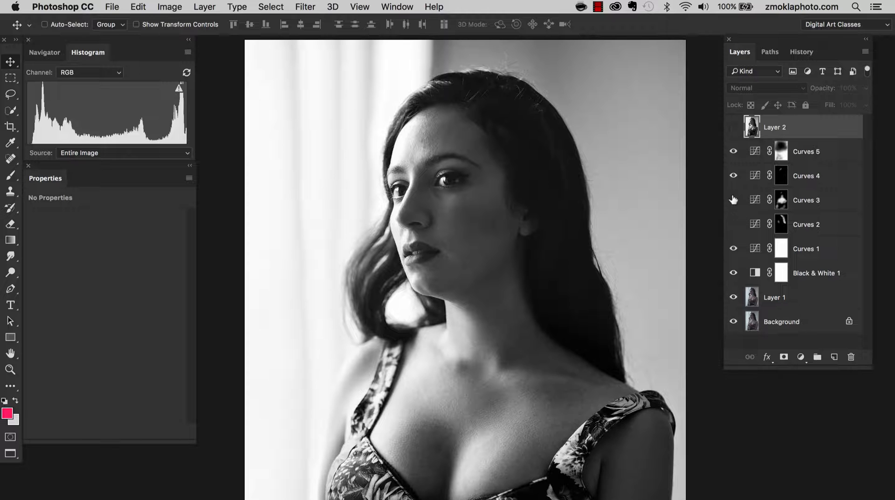
{"action": "left_click", "coordinate": [733, 199]}
{"action": "left_click", "coordinate": [733, 175]}
{"action": "left_click", "coordinate": [733, 175]}
{"action": "left_click", "coordinate": [733, 199]}
{"action": "left_click", "coordinate": [733, 224]}
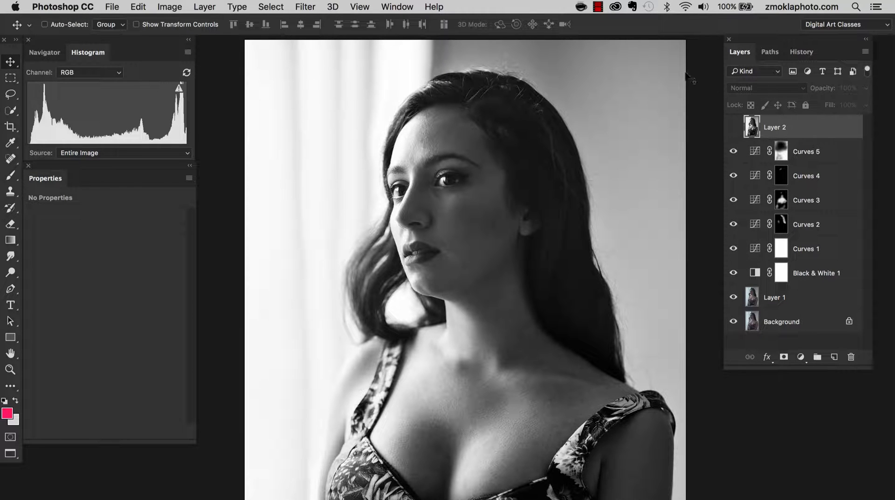
{"action": "left_click", "coordinate": [733, 128]}
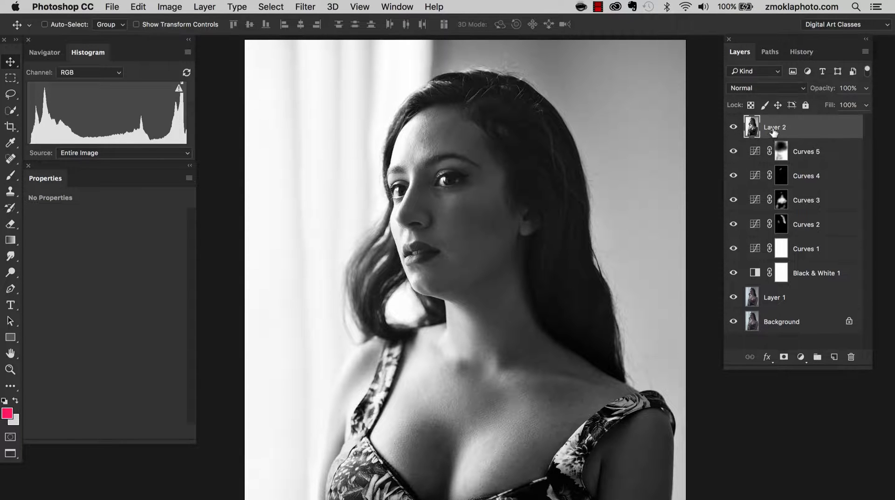
Step: Set the blend mode of the merged Layer 2 to Overlay
{"action": "key", "text": "super+plus"}
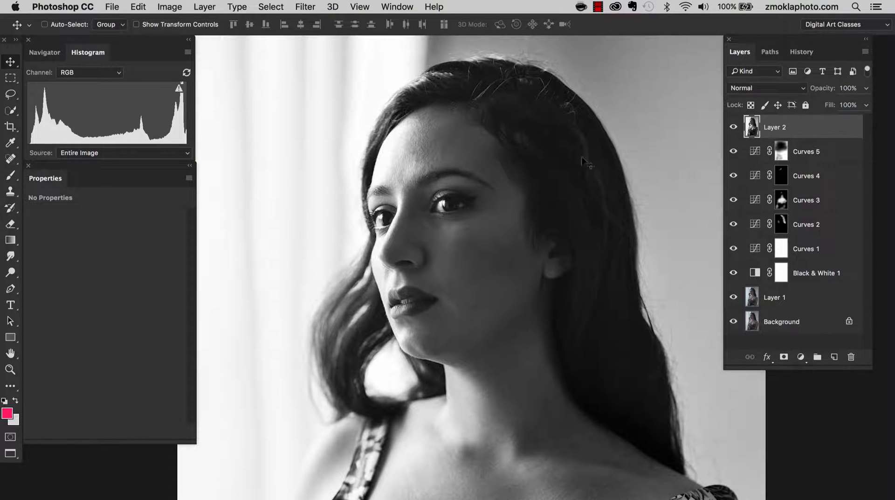
{"action": "scroll", "coordinate": [580, 172], "scroll_direction": "down", "scroll_amount": 2}
{"action": "scroll", "coordinate": [580, 173], "scroll_direction": "right", "scroll_amount": 2}
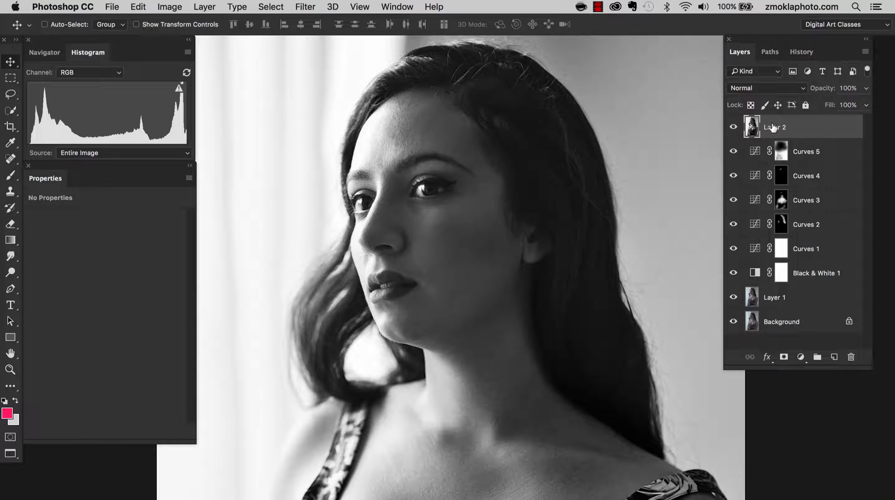
{"action": "left_click", "coordinate": [758, 90]}
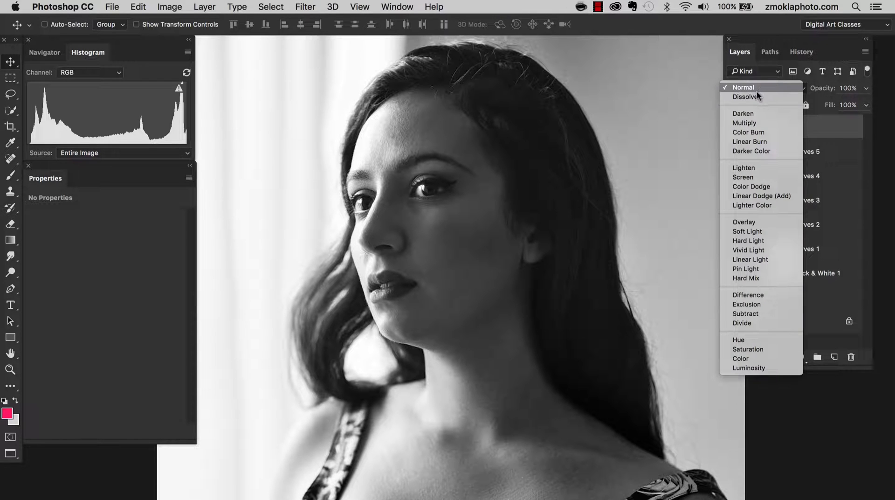
{"action": "left_click", "coordinate": [754, 222]}
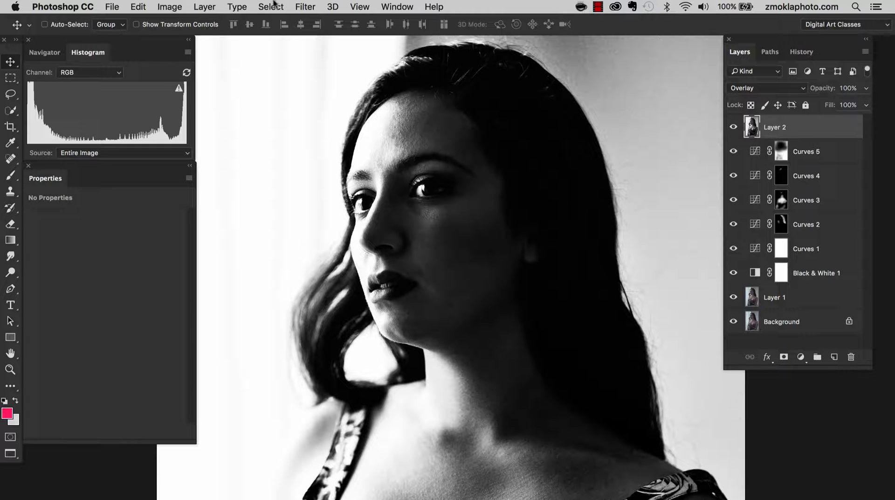
Step: Apply the High Pass filter to Layer 2 with a radius of about 1.8 pixels, checking the preview on the face
{"action": "left_click", "coordinate": [308, 6]}
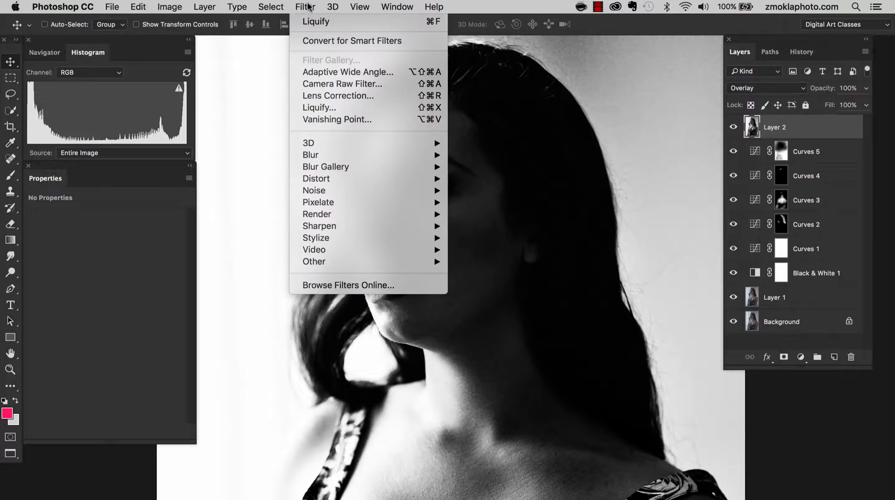
{"action": "left_click", "coordinate": [308, 6]}
{"action": "left_click", "coordinate": [308, 7]}
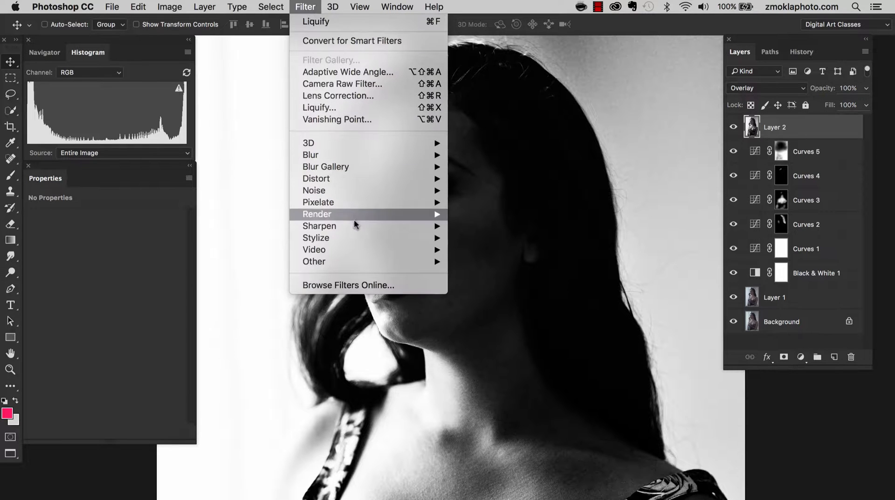
{"action": "mouse_move", "coordinate": [340, 262]}
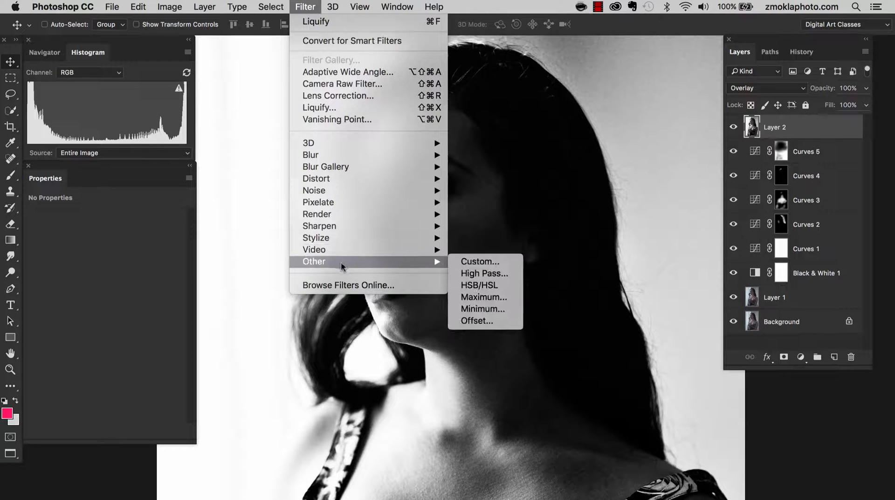
{"action": "left_click", "coordinate": [498, 275]}
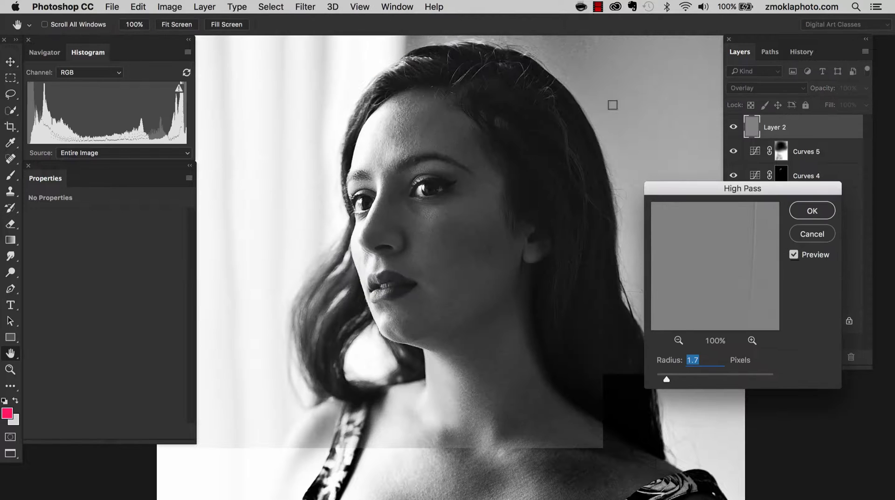
{"action": "left_click_drag", "start_coordinate": [713, 187], "coordinate": [626, 52]}
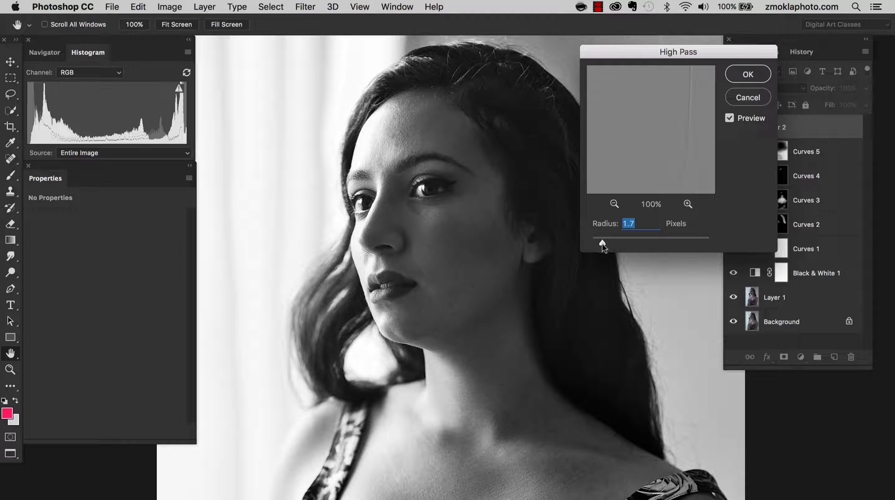
{"action": "left_click_drag", "start_coordinate": [602, 243], "coordinate": [609, 242]}
{"action": "key", "text": "super+equal"}
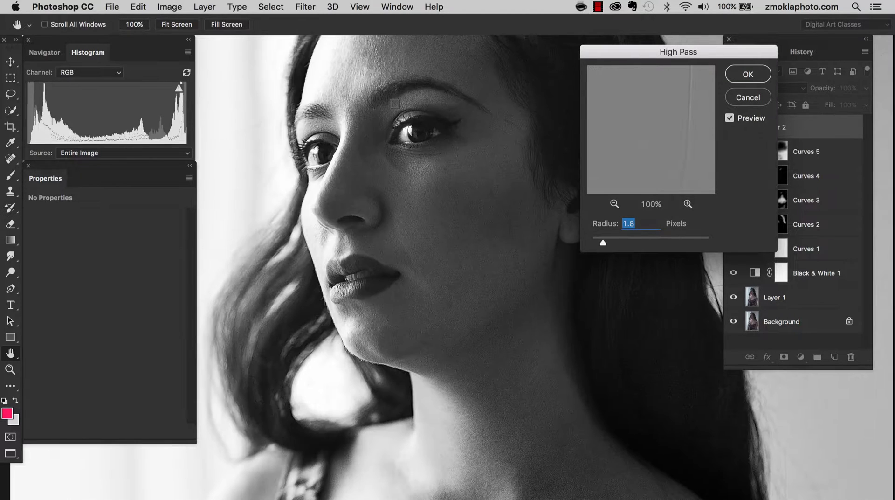
{"action": "left_click_drag", "start_coordinate": [444, 184], "coordinate": [450, 238]}
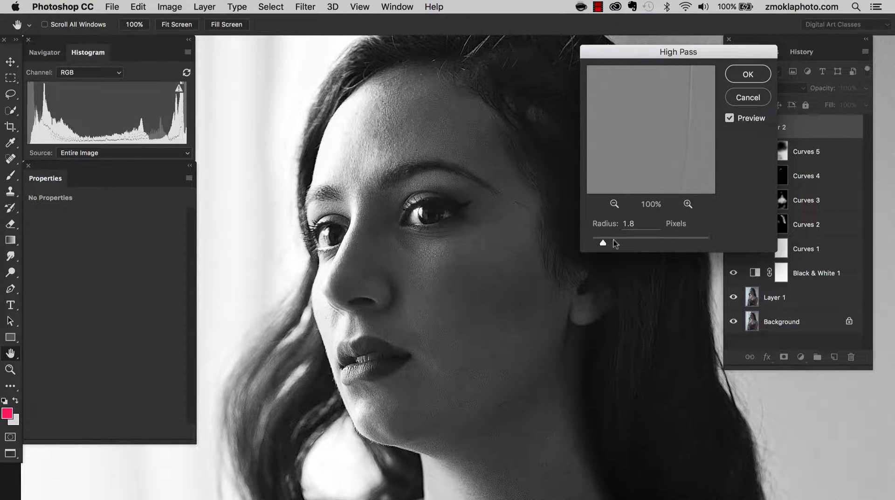
{"action": "left_click_drag", "start_coordinate": [603, 242], "coordinate": [602, 243]}
{"action": "left_click", "coordinate": [733, 76]}
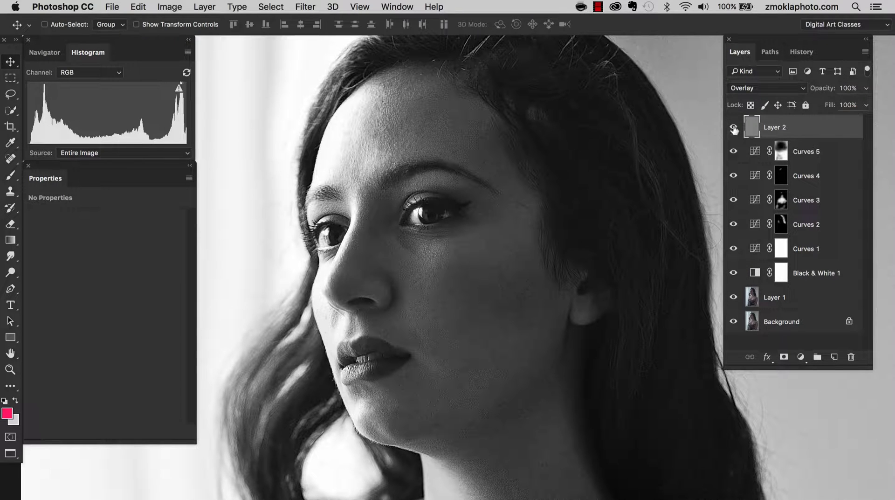
Step: Compare the sharpening on the face and hair with Layer 2 hidden and shown
{"action": "left_click", "coordinate": [733, 128]}
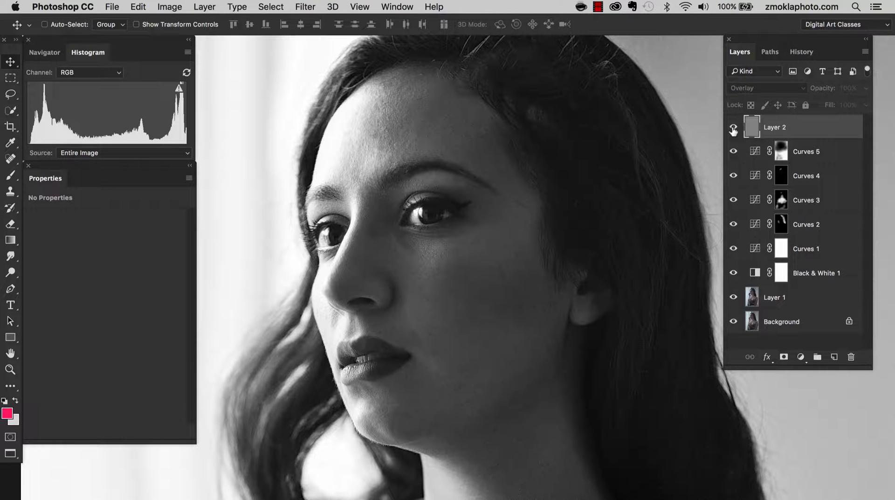
{"action": "left_click", "coordinate": [733, 129]}
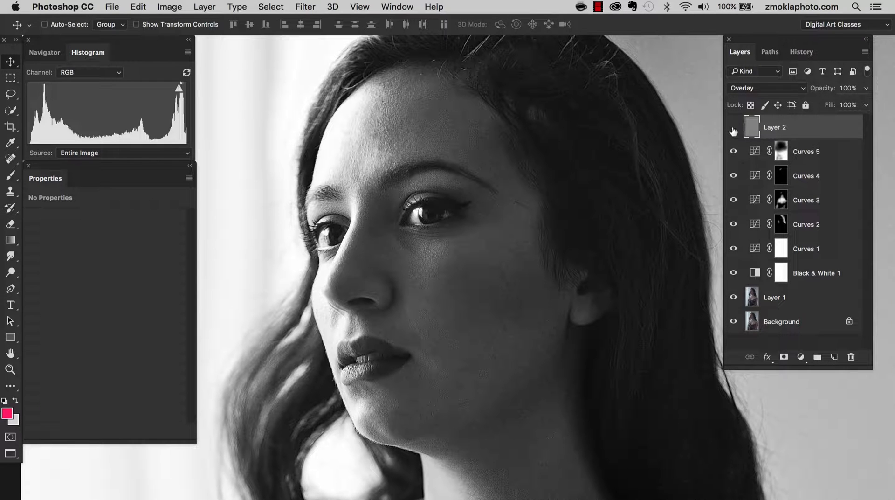
{"action": "left_click", "coordinate": [733, 130]}
{"action": "left_click", "coordinate": [733, 130]}
{"action": "key", "text": "super+minus"}
{"action": "left_click_drag", "start_coordinate": [545, 396], "coordinate": [562, 250]}
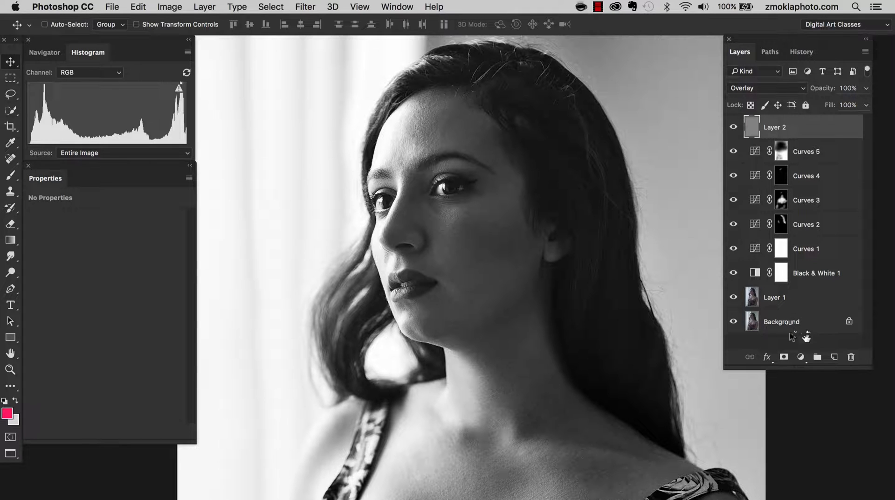
Step: Add a layer mask to Layer 2 and invert it to black so the sharpening is hidden
{"action": "left_click", "coordinate": [784, 357], "text": "alt"}
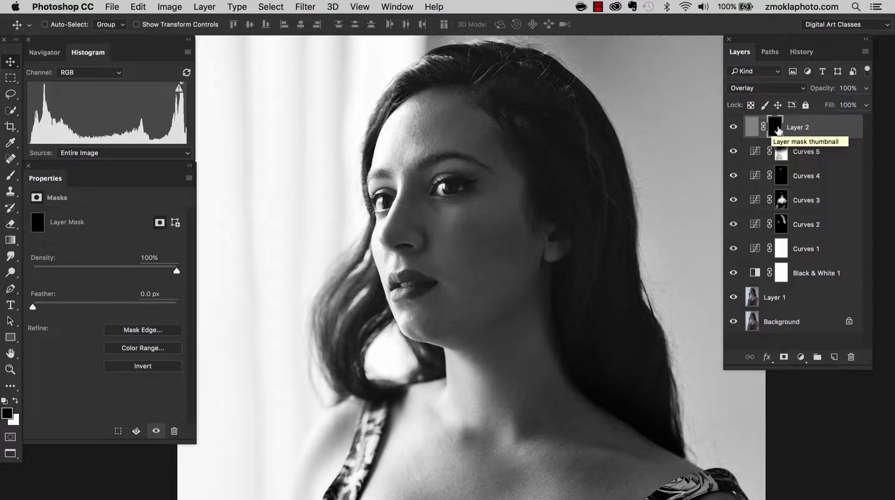
{"action": "key", "text": "super+z"}
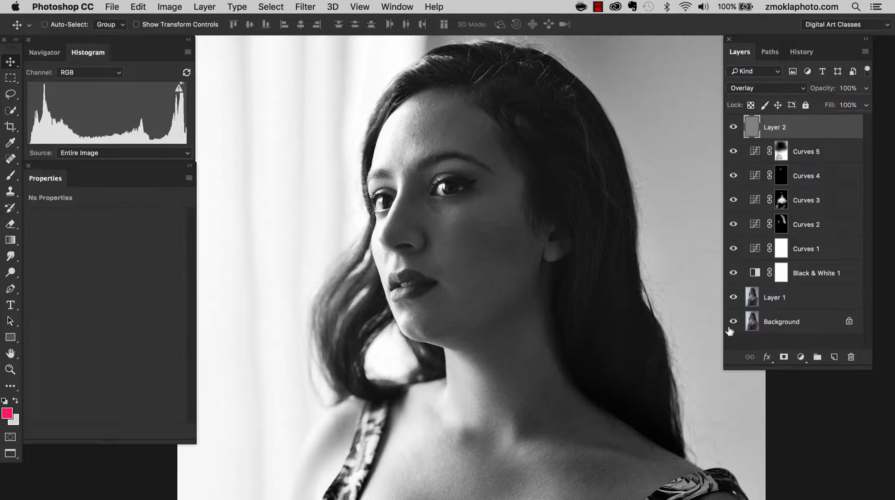
{"action": "left_click", "coordinate": [785, 360]}
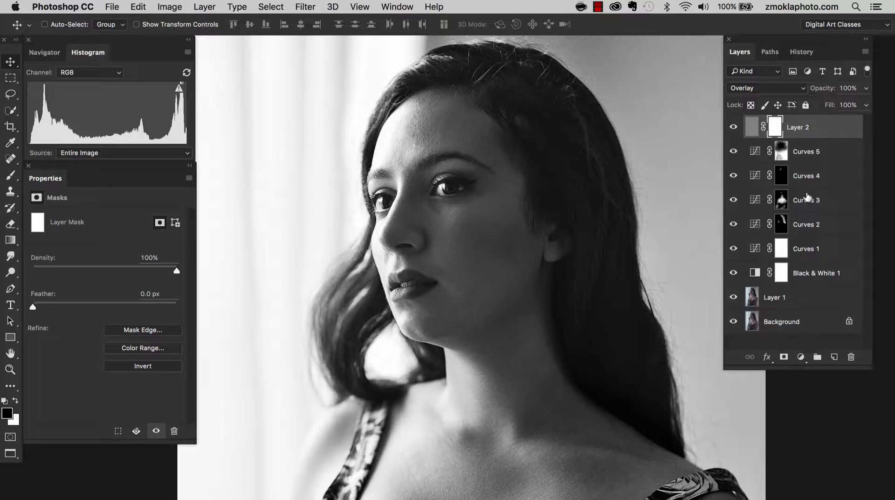
{"action": "key", "text": "super+i"}
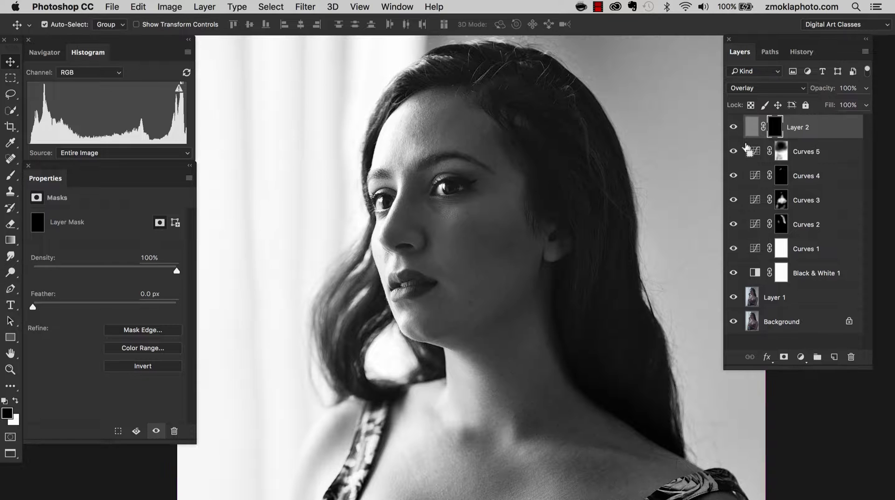
Step: Paint white over the eyes on the Layer 2 mask with a 125 px brush at 20% opacity
{"action": "key", "text": "super+plus"}
{"action": "left_click_drag", "start_coordinate": [634, 151], "coordinate": [613, 215]}
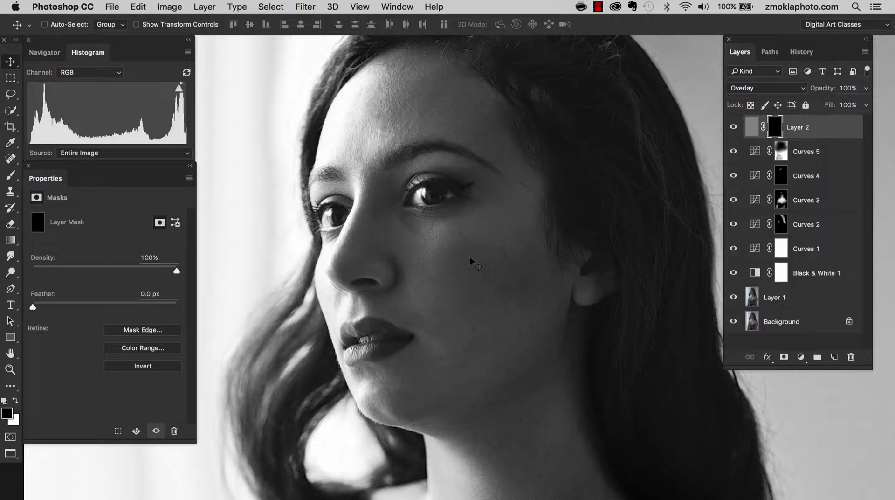
{"action": "key", "text": "b"}
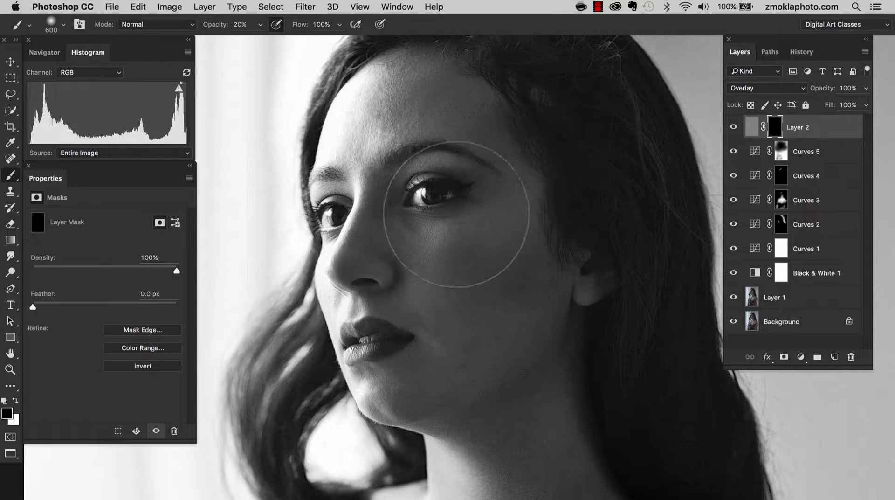
{"action": "key", "text": "bracketleft"}
{"action": "key", "text": "bracketleft"}
{"action": "key", "text": "bracketleft"}
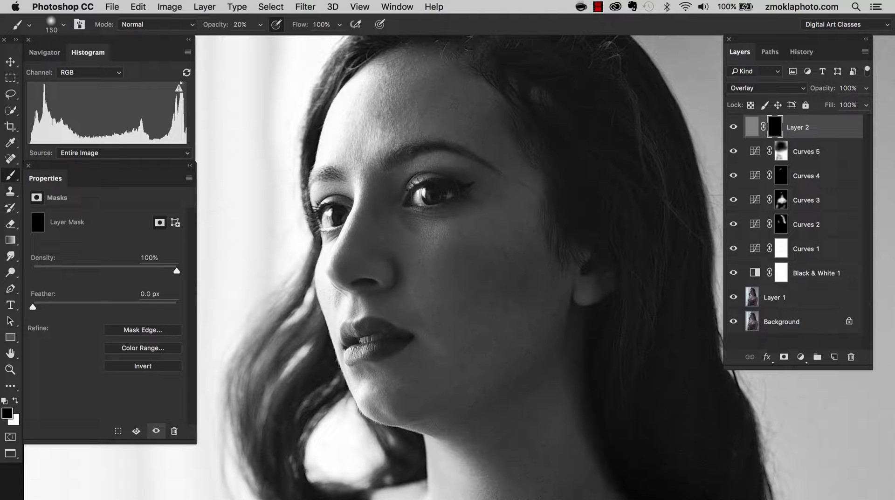
{"action": "key", "text": "super+equal"}
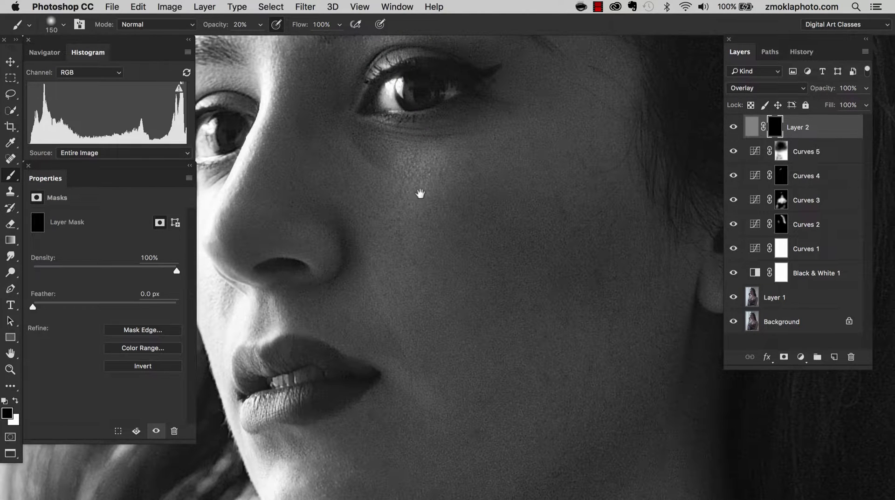
{"action": "left_click_drag", "start_coordinate": [420, 193], "coordinate": [499, 320]}
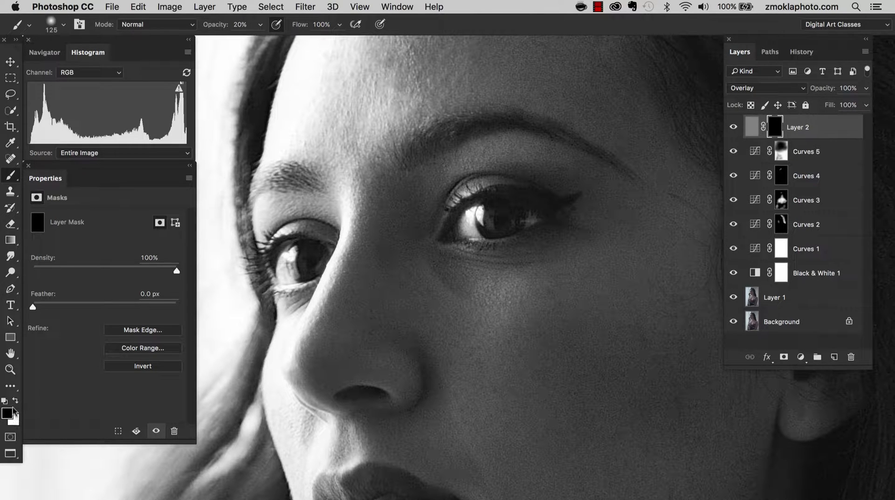
{"action": "key", "text": "x"}
{"action": "scroll", "coordinate": [479, 272], "scroll_direction": "down", "scroll_amount": 5}
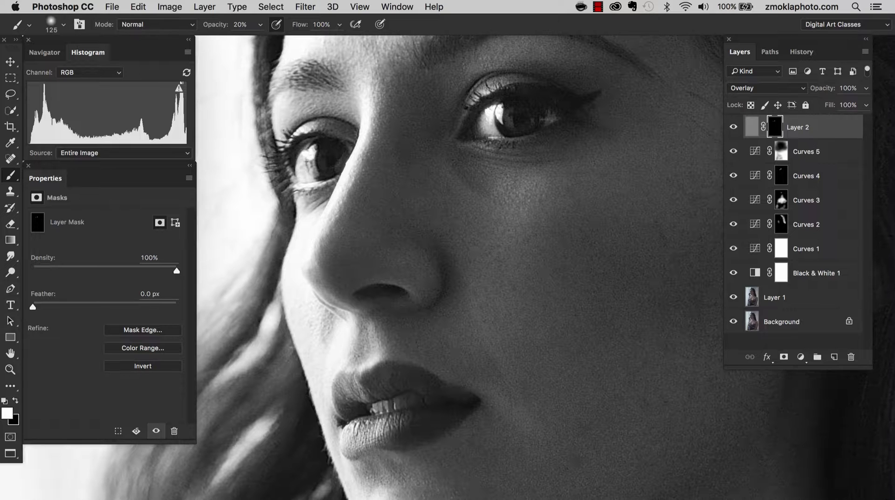
Step: Paint white over the lips on the Layer 2 mask with a 200 px brush at 20% opacity
{"action": "key", "text": "bracketright"}
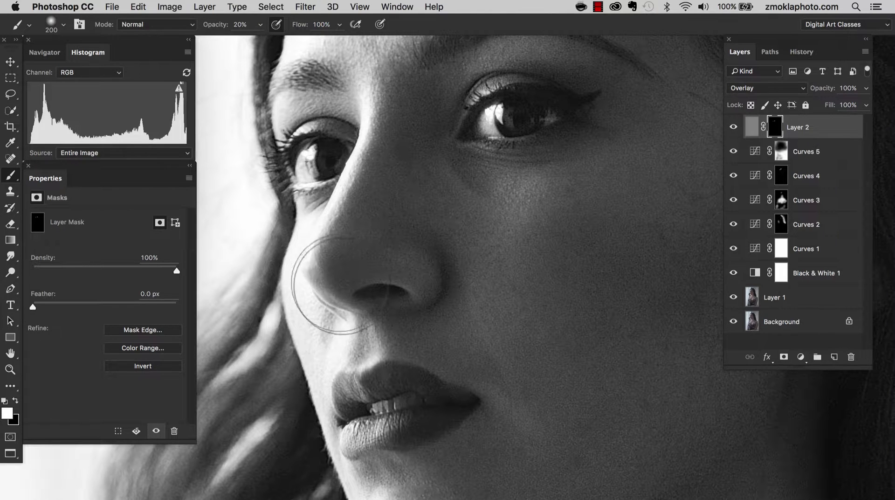
{"action": "key", "text": "bracketright"}
{"action": "key", "text": "bracketright"}
{"action": "mouse_move", "coordinate": [379, 383]}
{"action": "left_mouse_down"}
{"action": "mouse_move", "coordinate": [409, 368]}
{"action": "mouse_move", "coordinate": [434, 398]}
{"action": "left_mouse_up"}
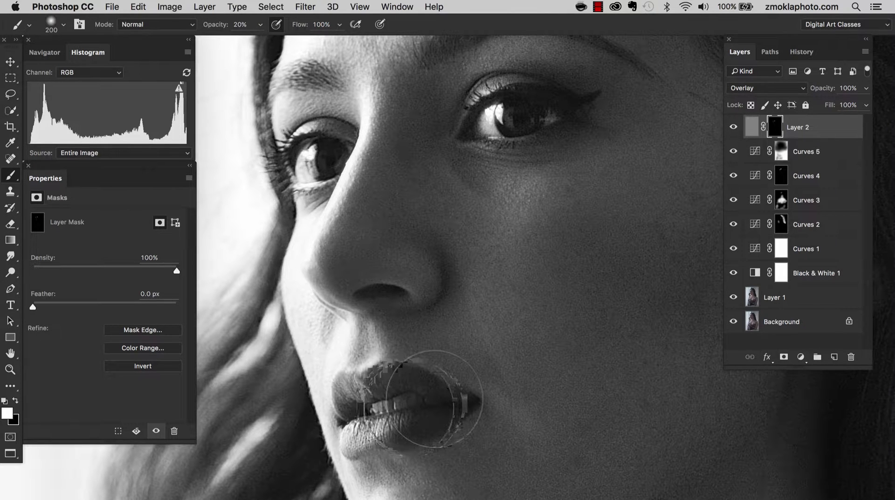
{"action": "key", "text": "super+0"}
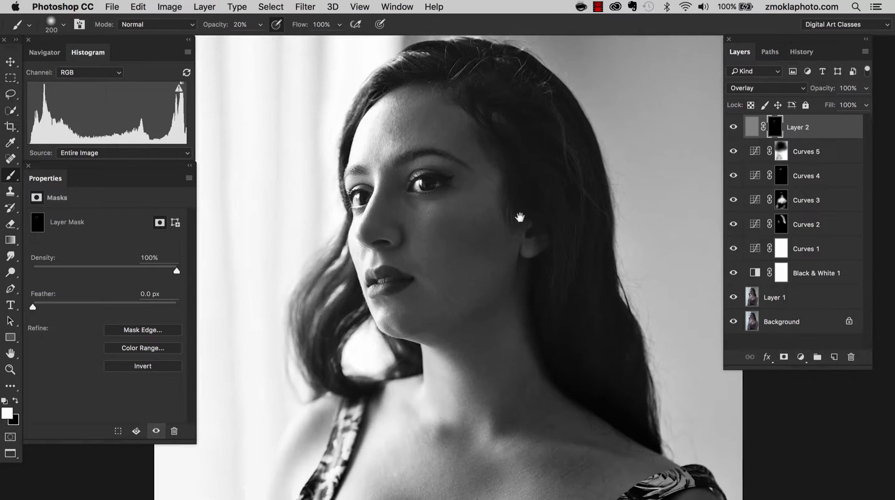
Step: Compare the sharpening on the eyes and lips up close with Layer 2 hidden and shown
{"action": "left_click_drag", "start_coordinate": [519, 217], "coordinate": [570, 280]}
{"action": "key", "text": "super+plus"}
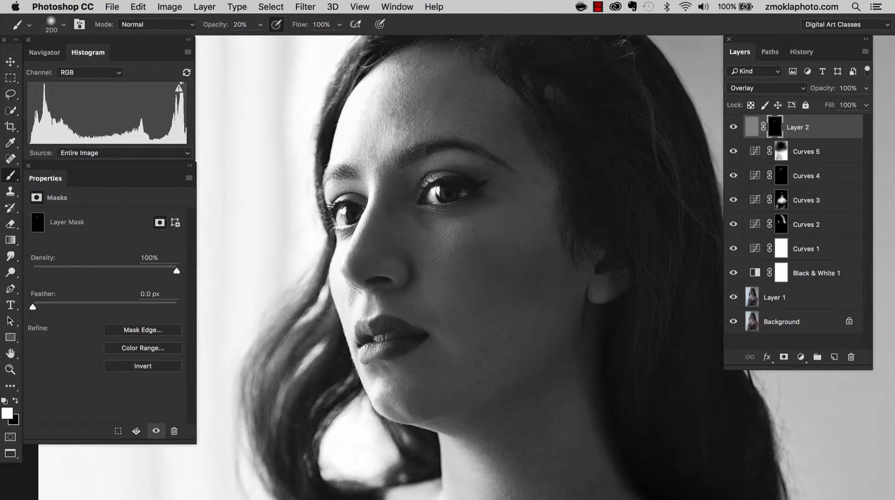
{"action": "left_click", "coordinate": [734, 130]}
{"action": "left_click", "coordinate": [734, 129]}
{"action": "left_click", "coordinate": [734, 130]}
{"action": "left_click", "coordinate": [735, 131]}
{"action": "key", "text": "super+plus"}
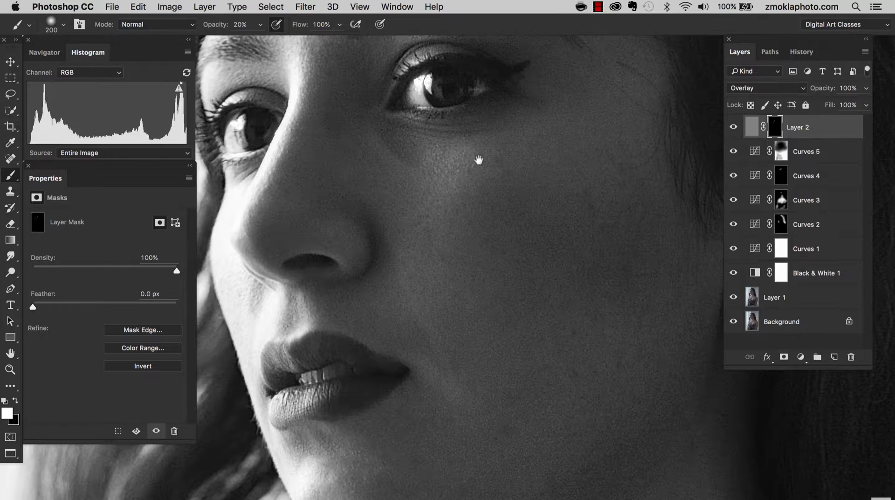
{"action": "left_click_drag", "start_coordinate": [479, 158], "coordinate": [542, 214]}
{"action": "left_click", "coordinate": [733, 130]}
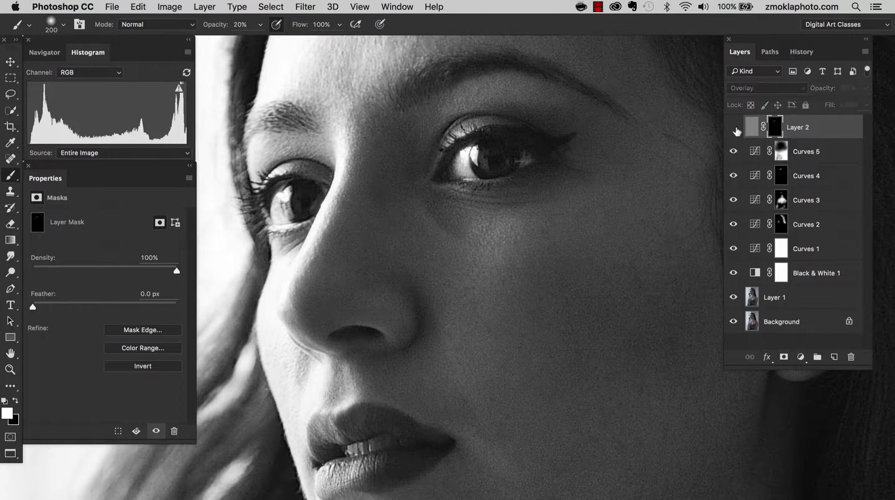
{"action": "left_click", "coordinate": [735, 130]}
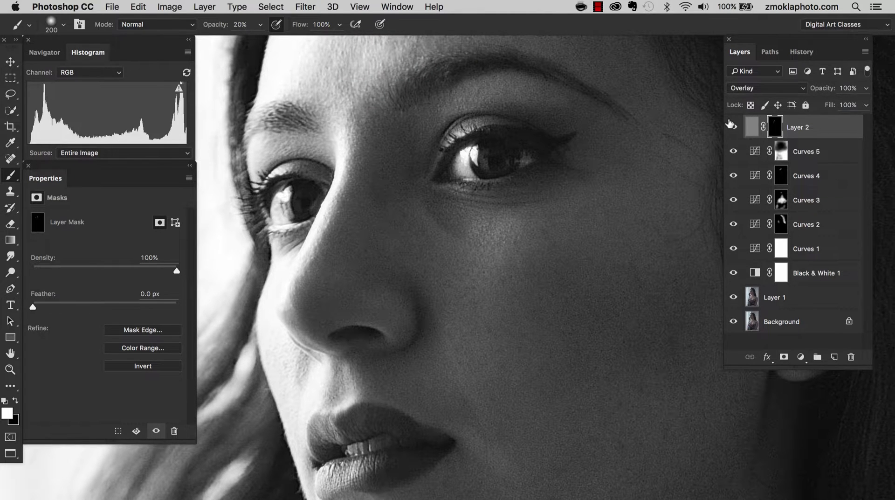
Step: Compare the whole portrait with the original by hiding every layer above Background from the top down, and show them all again
{"action": "key", "text": "super+0"}
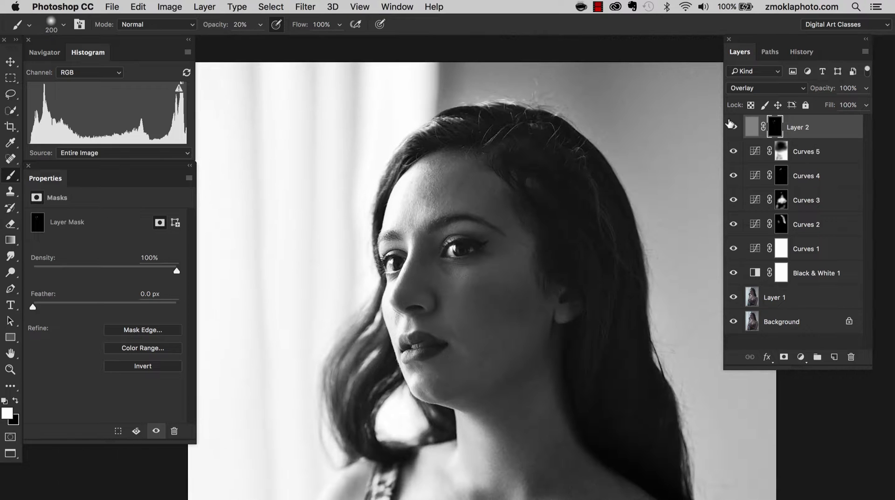
{"action": "key", "text": "super+minus"}
{"action": "scroll", "coordinate": [483, 321], "scroll_direction": "down", "scroll_amount": 5}
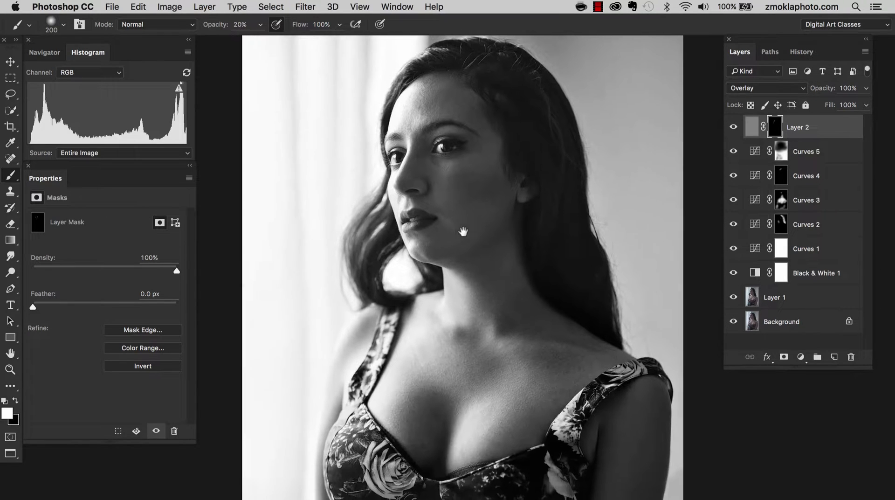
{"action": "key", "text": "super+minus"}
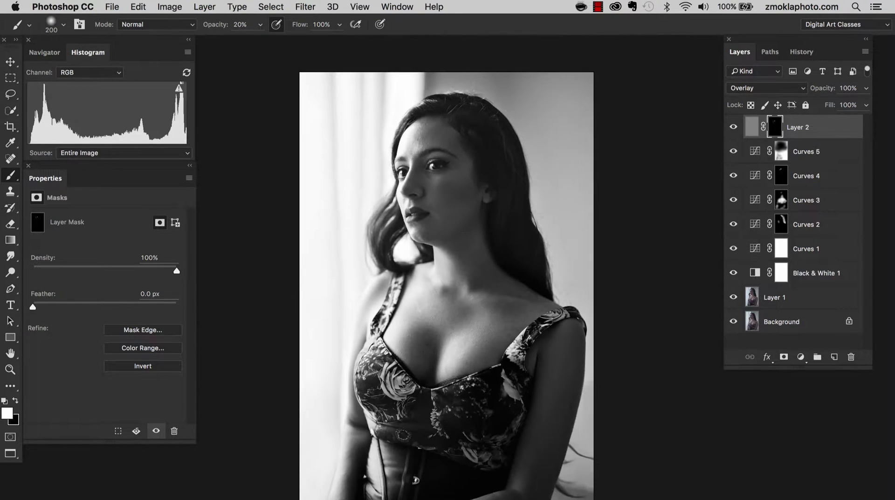
{"action": "left_click_drag", "start_coordinate": [530, 215], "coordinate": [529, 188]}
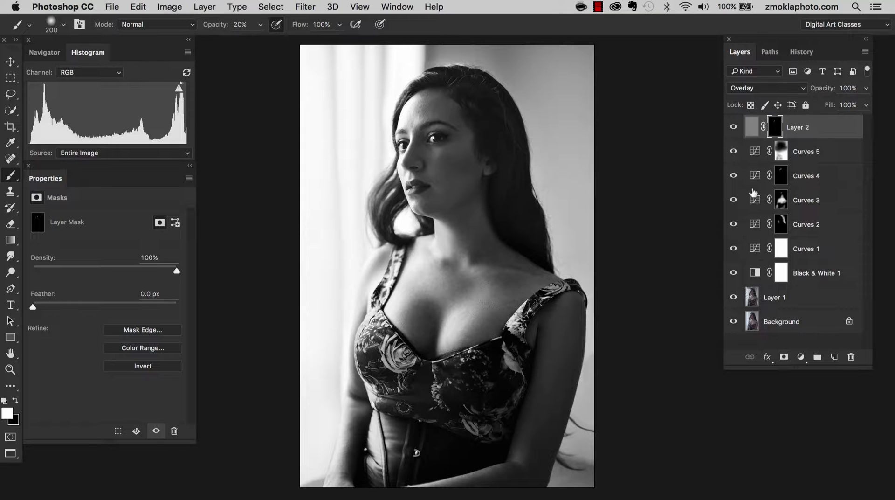
{"action": "left_click", "coordinate": [733, 127]}
{"action": "left_click", "coordinate": [733, 151]}
{"action": "left_click", "coordinate": [733, 175]}
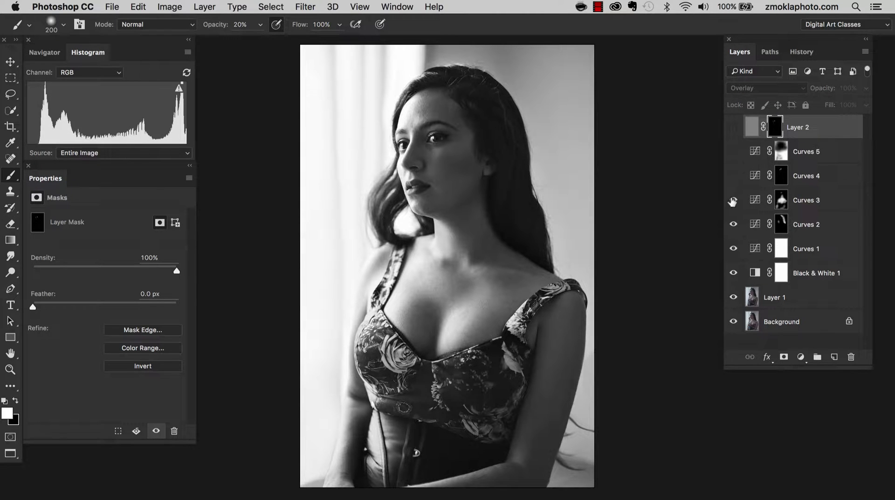
{"action": "left_click", "coordinate": [733, 200]}
{"action": "left_click", "coordinate": [733, 224]}
{"action": "left_click", "coordinate": [733, 248]}
{"action": "left_click", "coordinate": [733, 272]}
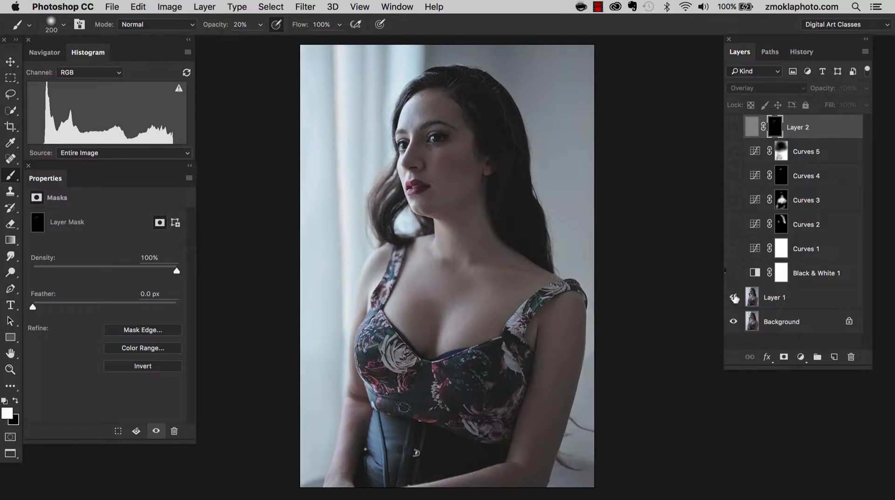
{"action": "left_click", "coordinate": [733, 297]}
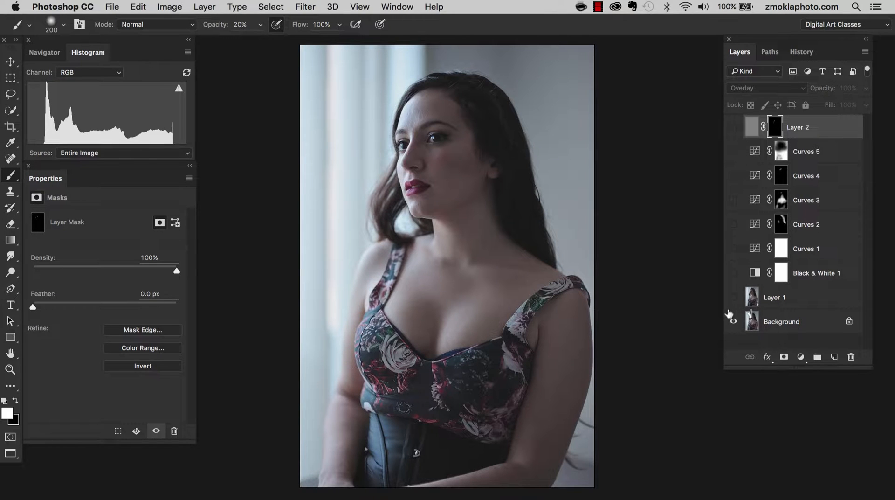
{"action": "left_click_drag", "start_coordinate": [733, 300], "coordinate": [733, 127]}
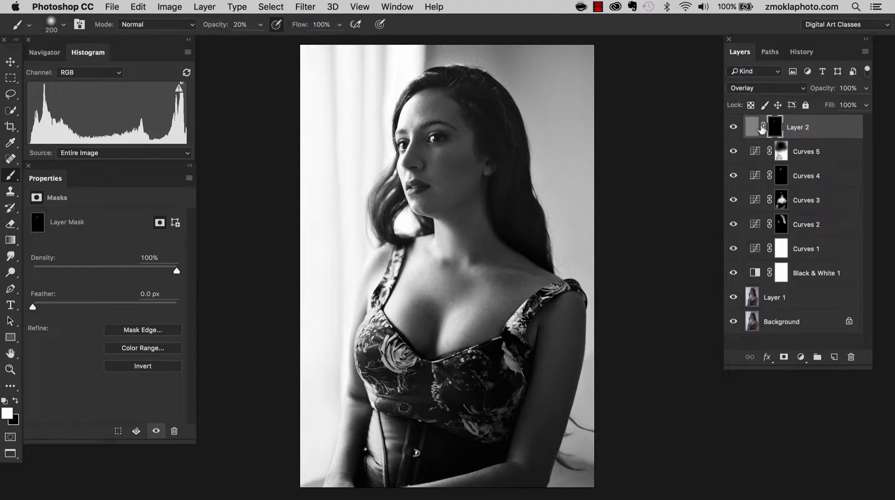
Step: Lower the Black & White 1 layer's opacity to 51% to bring back muted colour
{"action": "left_click", "coordinate": [756, 276]}
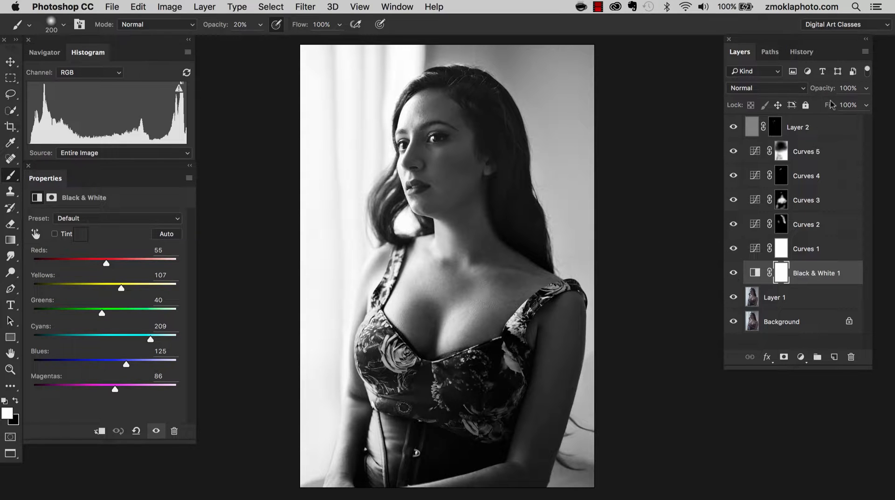
{"action": "left_click", "coordinate": [865, 88]}
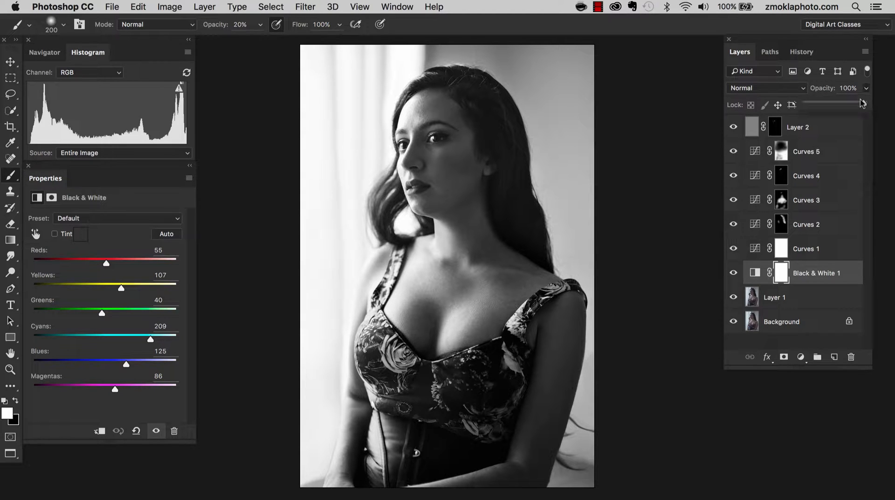
{"action": "left_click_drag", "start_coordinate": [863, 105], "coordinate": [844, 106]}
{"action": "left_click_drag", "start_coordinate": [834, 108], "coordinate": [838, 108]}
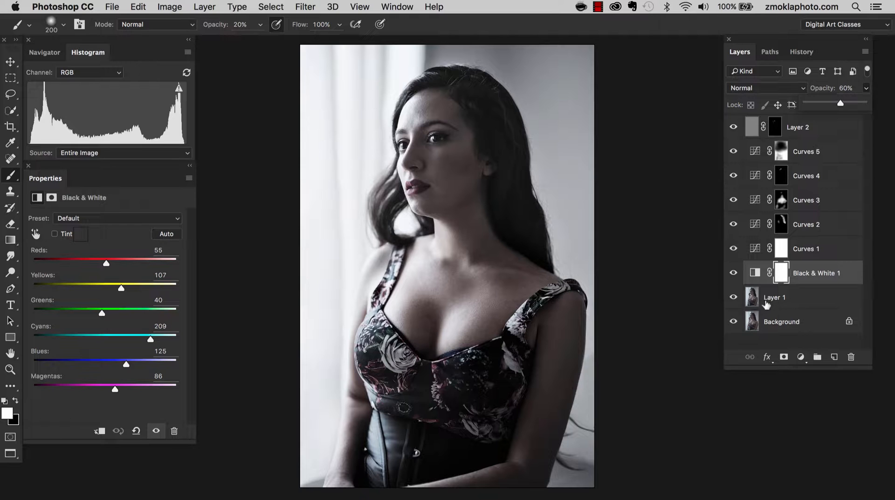
{"action": "mouse_move", "coordinate": [838, 104]}
{"action": "left_mouse_down"}
{"action": "mouse_move", "coordinate": [823, 106]}
{"action": "mouse_move", "coordinate": [846, 105]}
{"action": "mouse_move", "coordinate": [831, 104]}
{"action": "left_mouse_up"}
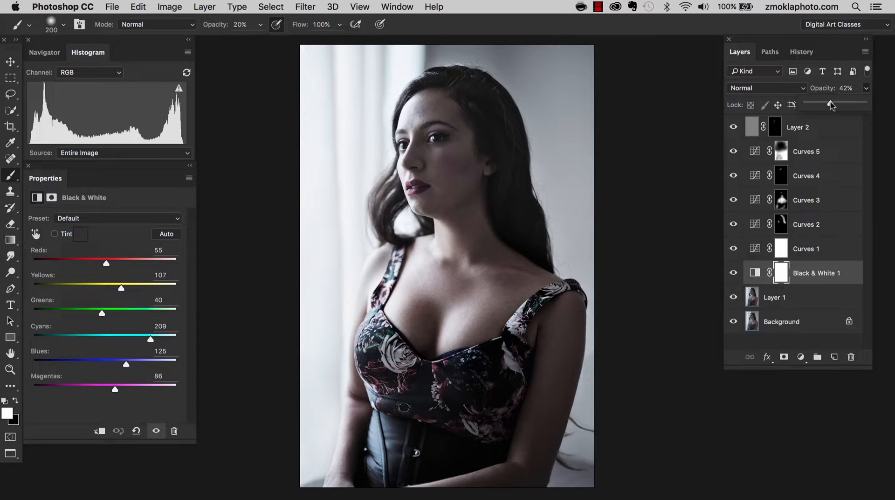
{"action": "left_click_drag", "start_coordinate": [831, 105], "coordinate": [836, 107]}
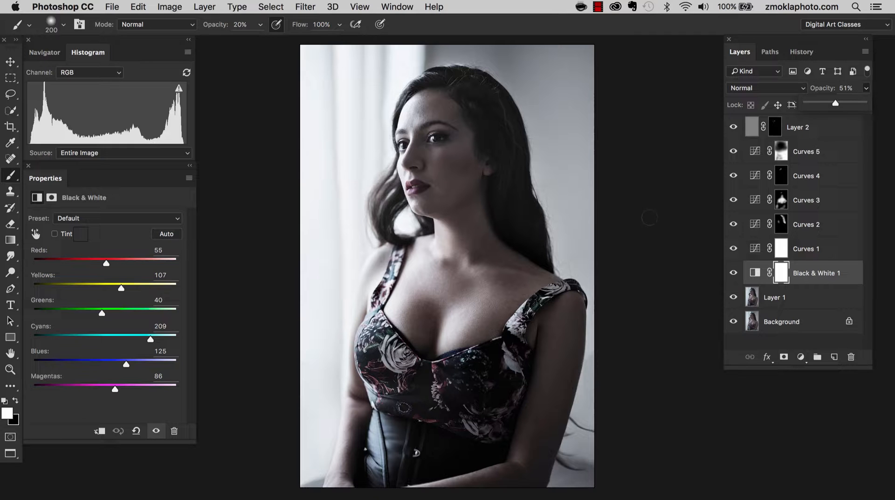
Step: Examine the partly desaturated portrait enlarged with the interface panels hidden, and bring the panels back
{"action": "key", "text": "Tab"}
{"action": "left_click_drag", "start_coordinate": [637, 266], "coordinate": [647, 230]}
{"action": "key", "text": "super+plus"}
{"action": "left_click_drag", "start_coordinate": [670, 96], "coordinate": [657, 133]}
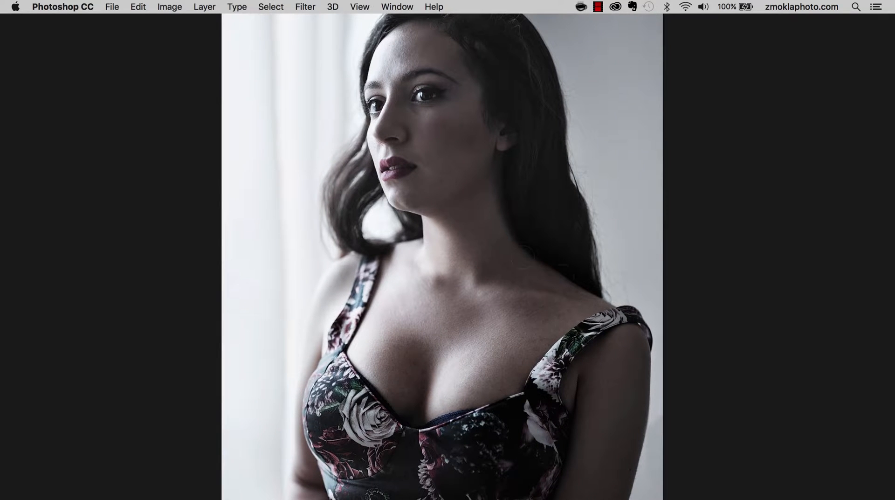
{"action": "key", "text": "super+minus"}
{"action": "left_click_drag", "start_coordinate": [611, 256], "coordinate": [568, 217]}
{"action": "key", "text": "Tab"}
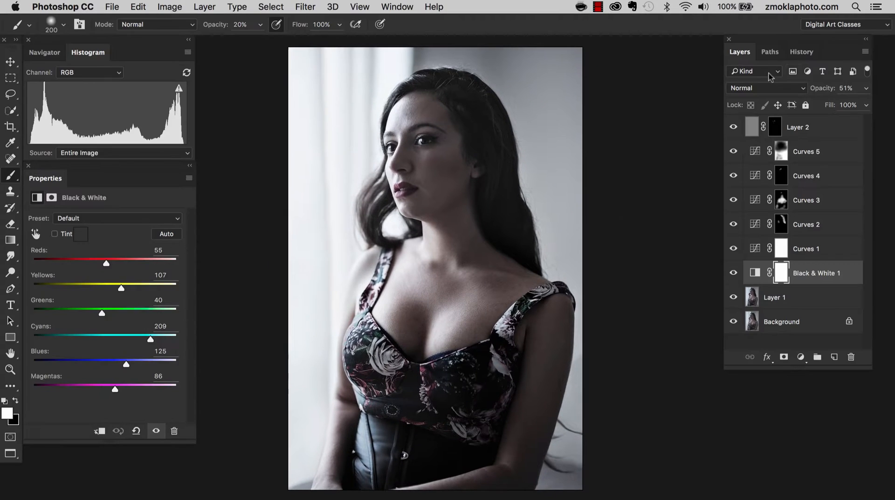
Step: Set the Black & White 1 layer's opacity to 61%
{"action": "left_click", "coordinate": [865, 89]}
{"action": "left_click_drag", "start_coordinate": [835, 103], "coordinate": [843, 104]}
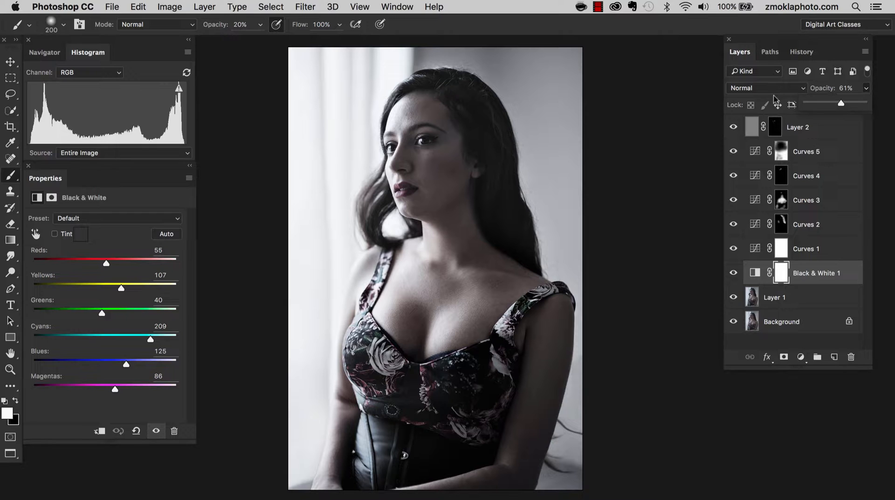
{"action": "left_click", "coordinate": [637, 140]}
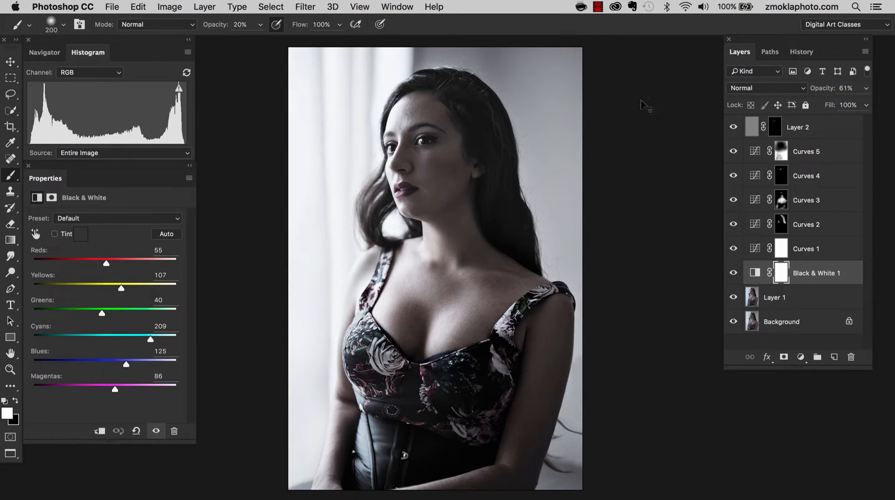
Step: Hide all layers above Background to view the original colour portrait
{"action": "key", "text": "ctrl+plus"}
{"action": "left_click_drag", "start_coordinate": [636, 124], "coordinate": [659, 208]}
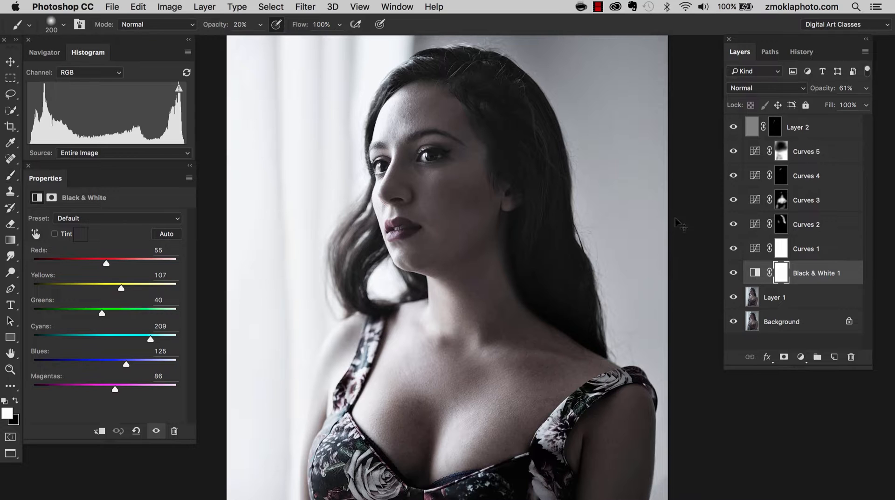
{"action": "key", "text": "v"}
{"action": "scroll", "coordinate": [674, 231], "scroll_direction": "down", "scroll_amount": 2}
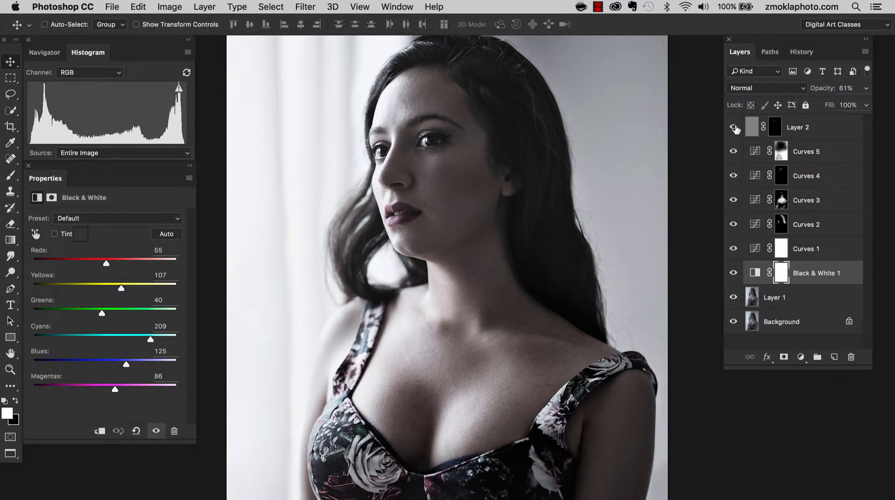
{"action": "left_click_drag", "start_coordinate": [734, 129], "coordinate": [734, 298]}
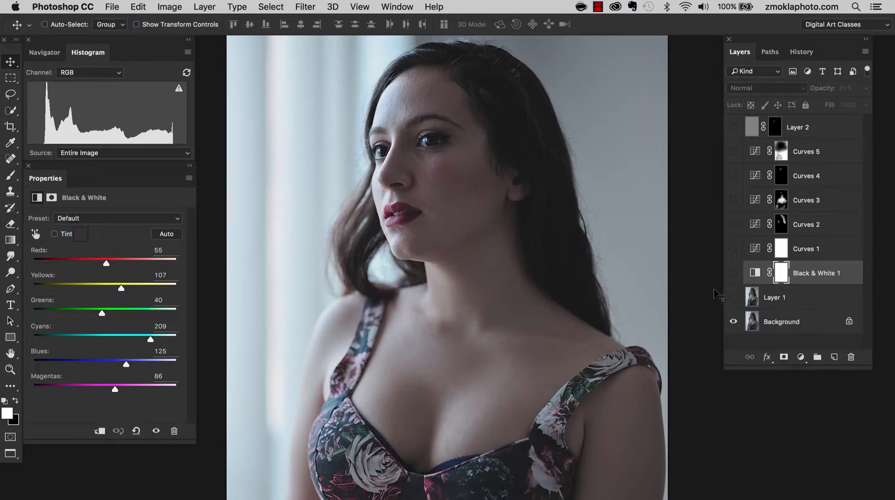
{"action": "key", "text": "super+minus"}
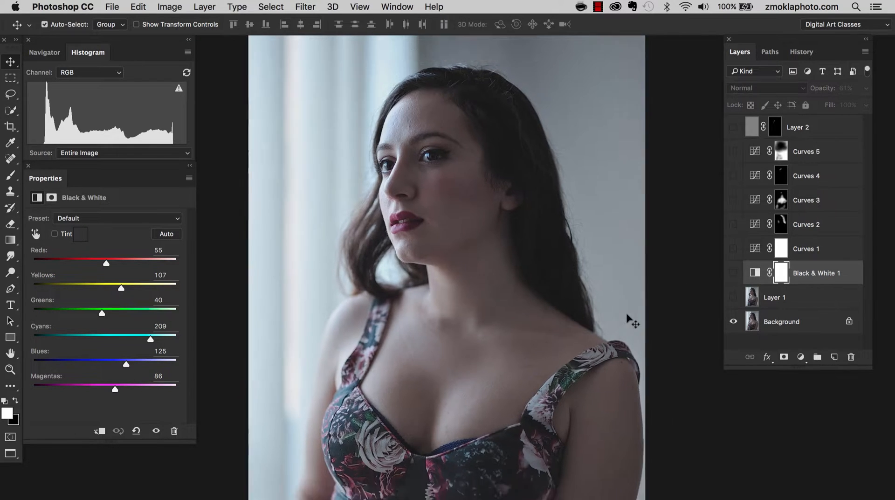
{"action": "left_click_drag", "start_coordinate": [572, 278], "coordinate": [576, 246]}
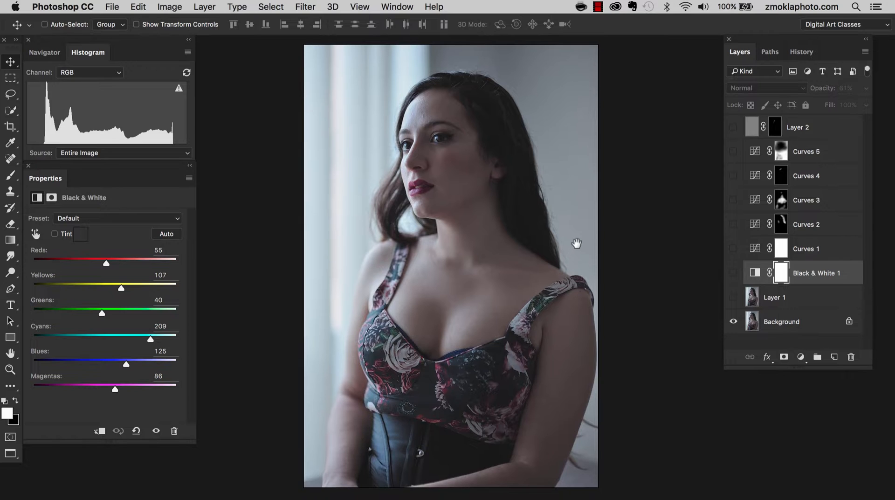
Step: Show Layer 1 and Black & White 1 again, and set Black & White 1's opacity to 100%
{"action": "left_click", "coordinate": [733, 298]}
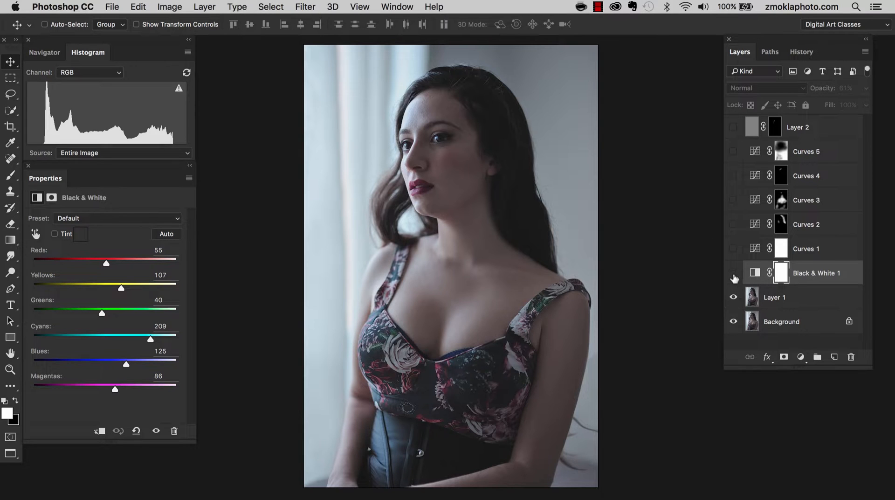
{"action": "left_click", "coordinate": [733, 274]}
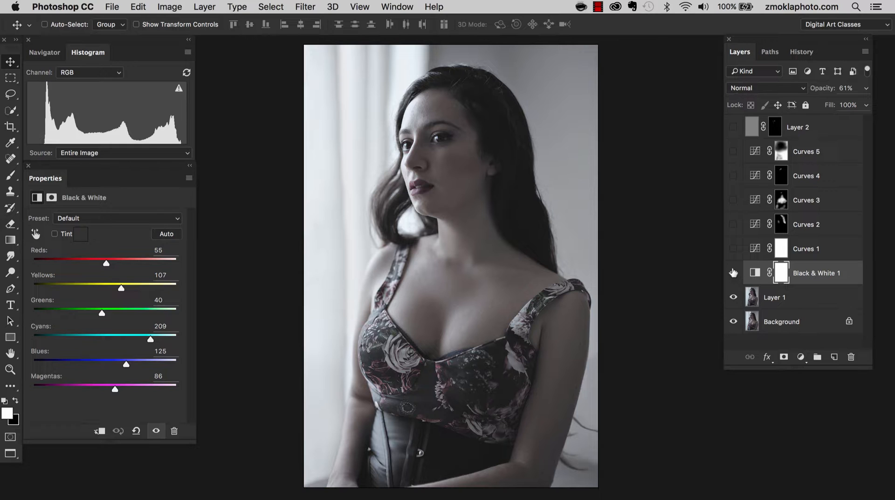
{"action": "left_click", "coordinate": [861, 89]}
{"action": "left_click_drag", "start_coordinate": [843, 105], "coordinate": [867, 105]}
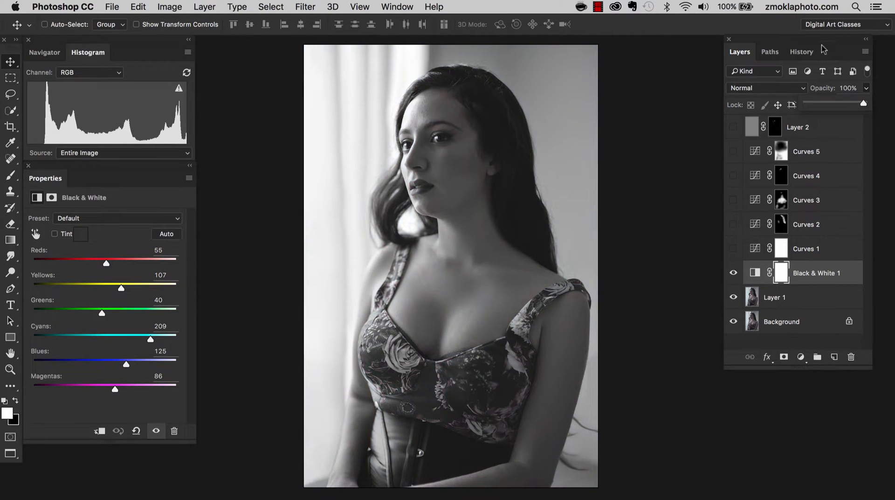
Step: Show Curves 1 and view its curve, and compare the image with Curves 2 off and on
{"action": "left_click", "coordinate": [733, 251]}
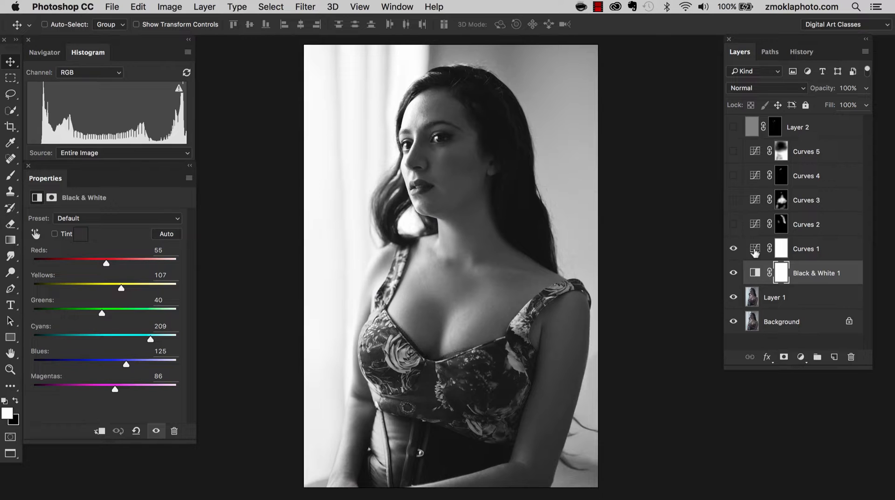
{"action": "left_click", "coordinate": [754, 251]}
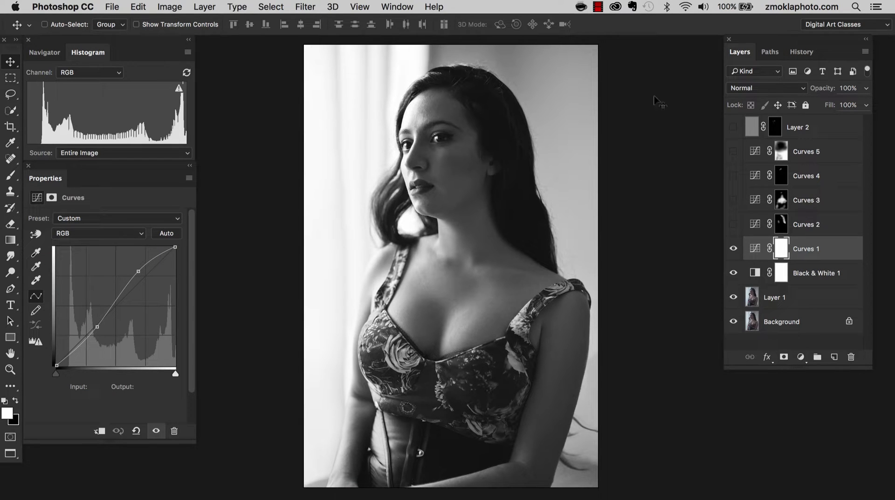
{"action": "left_click", "coordinate": [734, 225]}
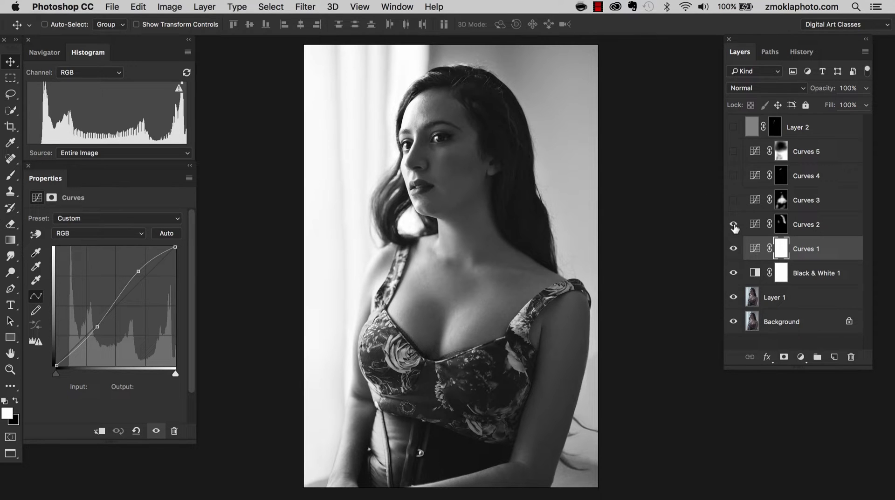
{"action": "left_click", "coordinate": [734, 225]}
{"action": "left_click", "coordinate": [733, 224]}
Step: Turn Curves 3, Curves 4, Curves 5 and Layer 2 back on, comparing the Curves layers' effects hidden and shown
{"action": "left_click", "coordinate": [733, 200]}
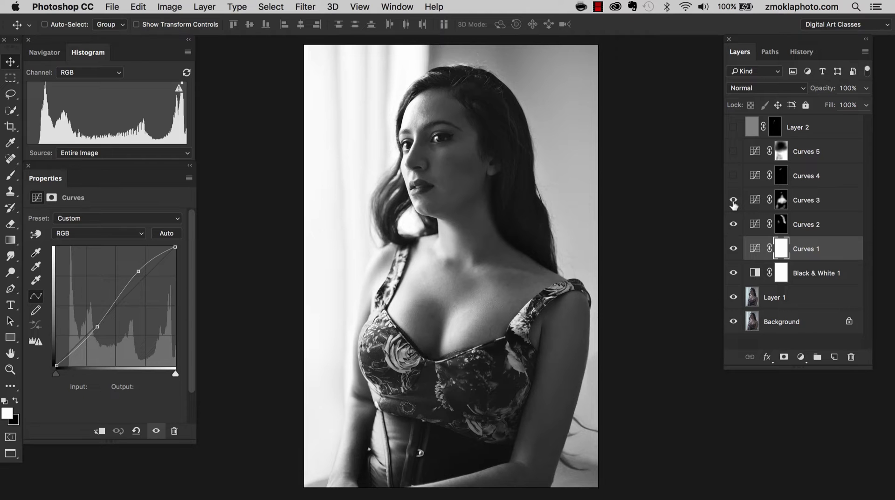
{"action": "left_click", "coordinate": [733, 200]}
{"action": "left_click", "coordinate": [733, 201]}
{"action": "left_click", "coordinate": [733, 177]}
{"action": "left_click", "coordinate": [733, 177]}
{"action": "left_click", "coordinate": [734, 177]}
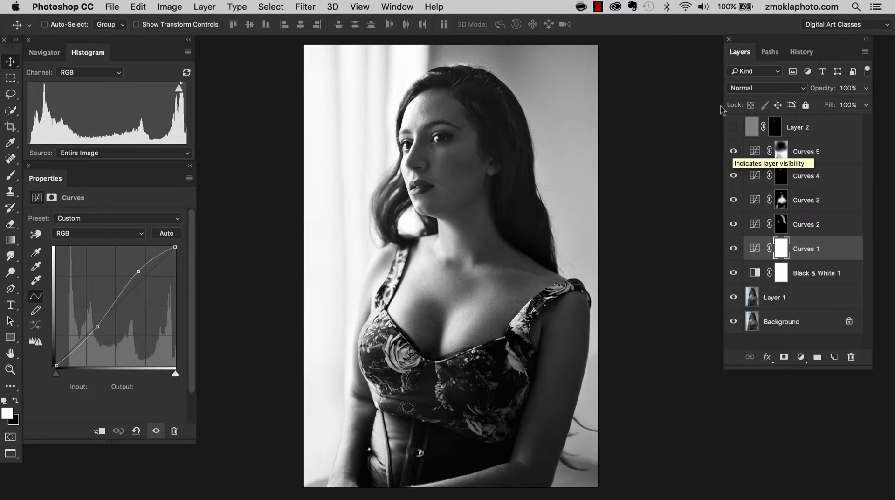
{"action": "left_click", "coordinate": [734, 152]}
{"action": "left_click", "coordinate": [734, 151]}
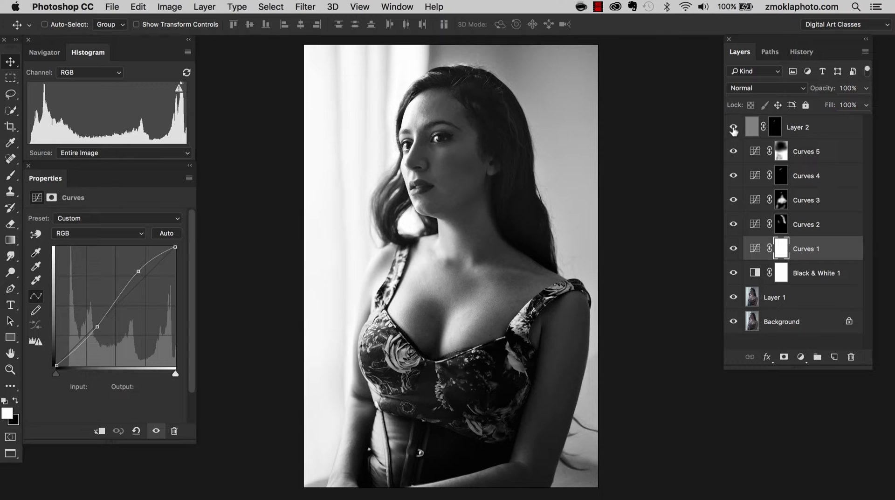
Step: Lower the Black & White 1 layer's opacity to 54% for a partly desaturated colour look
{"action": "left_click", "coordinate": [754, 274]}
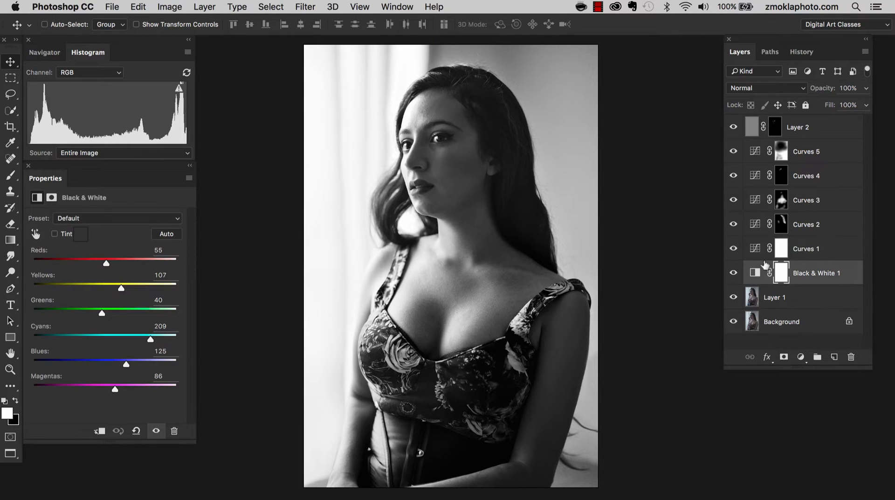
{"action": "left_click", "coordinate": [865, 89]}
{"action": "left_click_drag", "start_coordinate": [863, 105], "coordinate": [846, 106]}
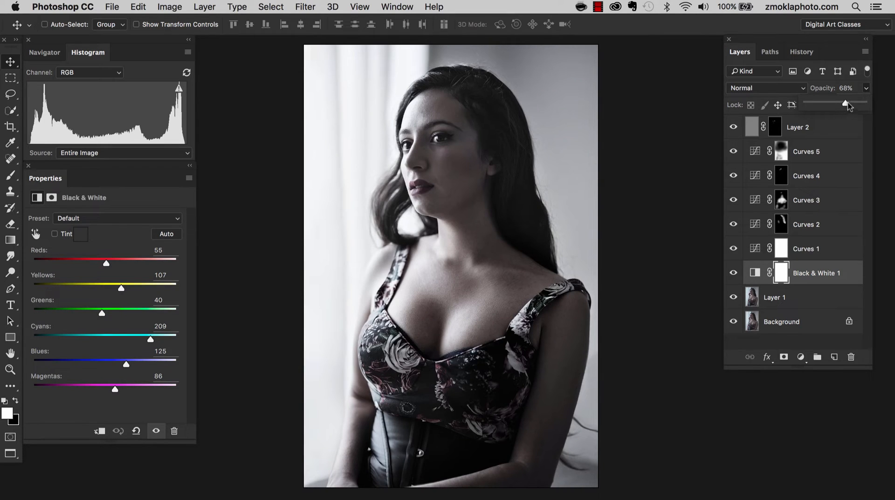
{"action": "mouse_move", "coordinate": [849, 106]}
{"action": "left_mouse_down"}
{"action": "mouse_move", "coordinate": [821, 106]}
{"action": "mouse_move", "coordinate": [844, 106]}
{"action": "left_mouse_up"}
{"action": "mouse_move", "coordinate": [842, 104]}
{"action": "left_mouse_down"}
{"action": "mouse_move", "coordinate": [824, 105]}
{"action": "mouse_move", "coordinate": [841, 105]}
{"action": "left_mouse_up"}
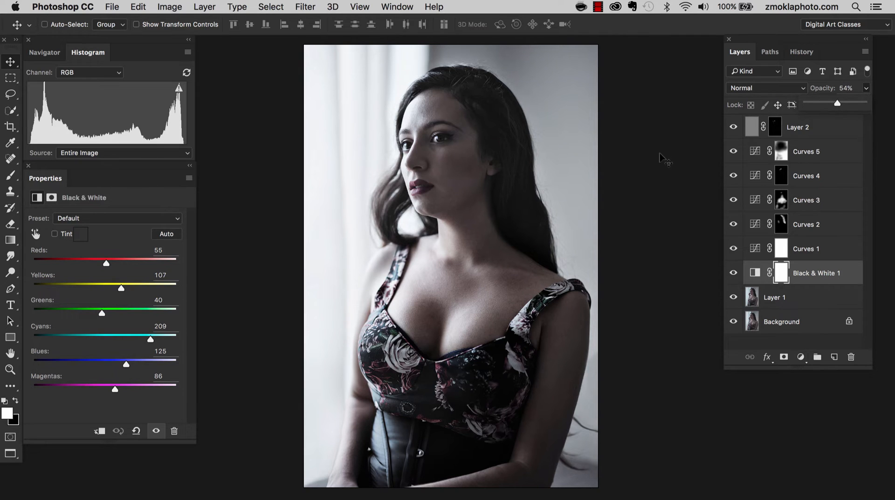
Step: Examine the finished portrait enlarged with the interface panels hidden
{"action": "key", "text": "Tab"}
{"action": "key", "text": "super+plus"}
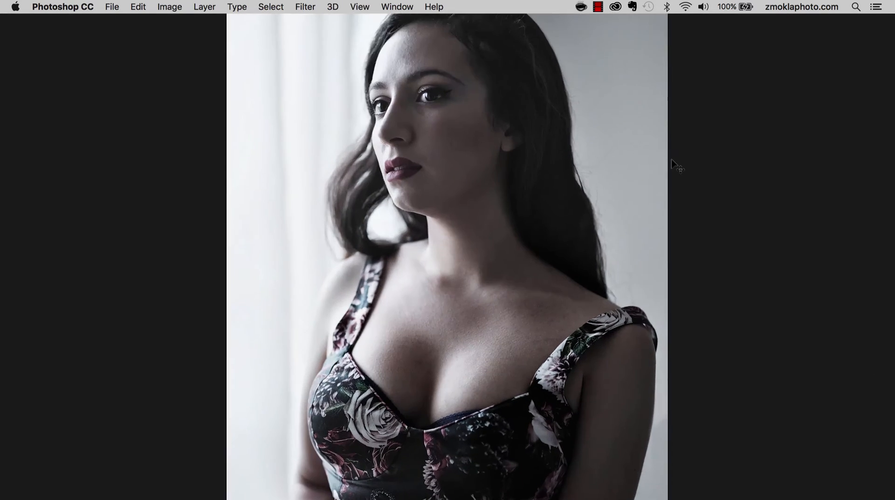
{"action": "key", "text": "super+plus"}
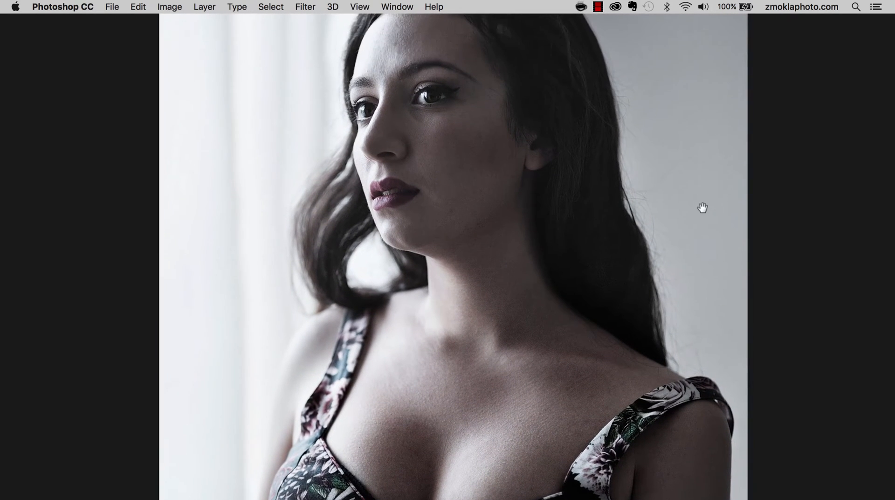